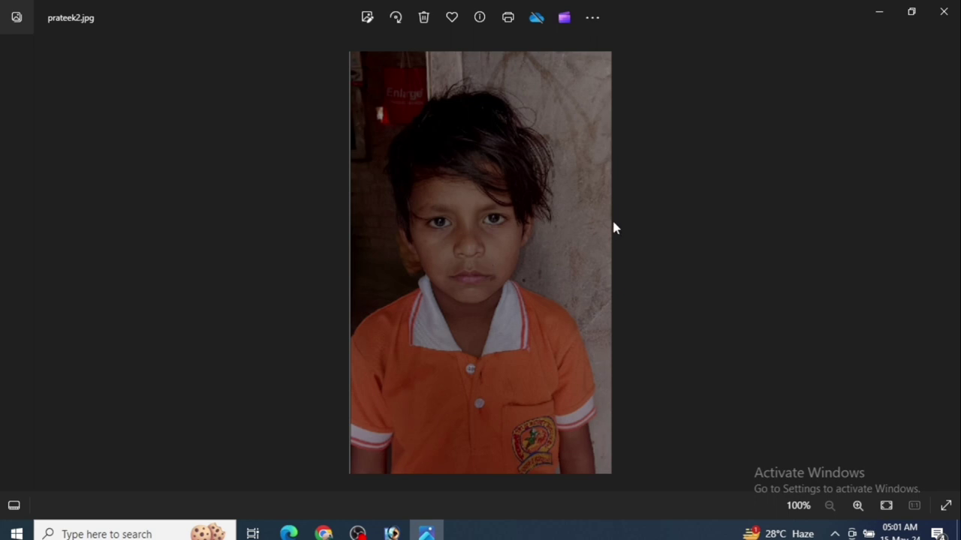
# - Switch to Photoshop, close the open cutout image without leaving the program, and return to the original photo in Photos
pyautogui.click(391, 532)
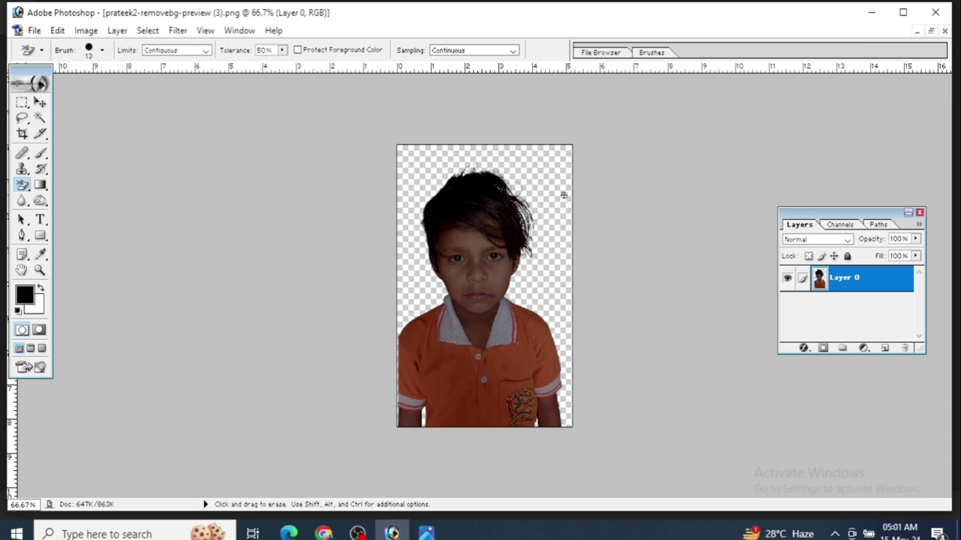
pyautogui.click(945, 30)
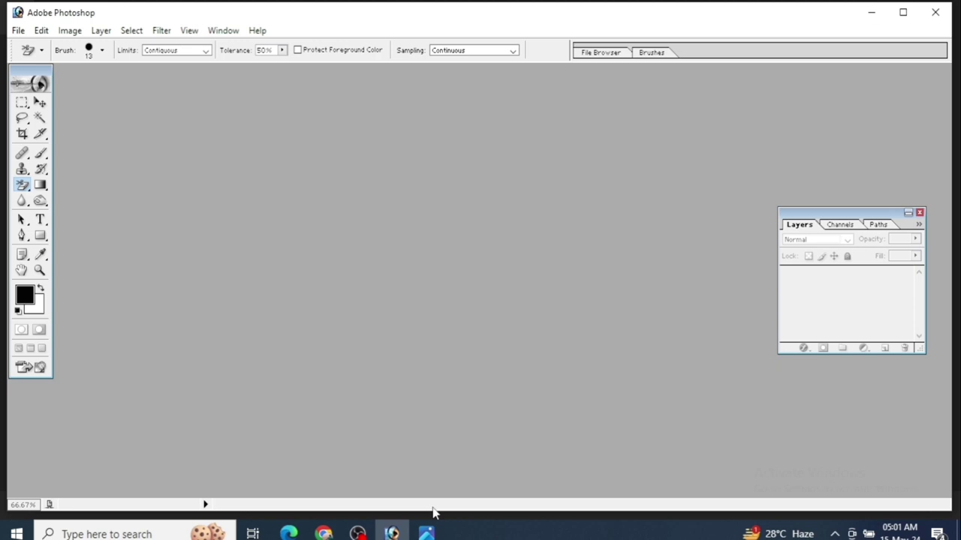
pyautogui.press('super')
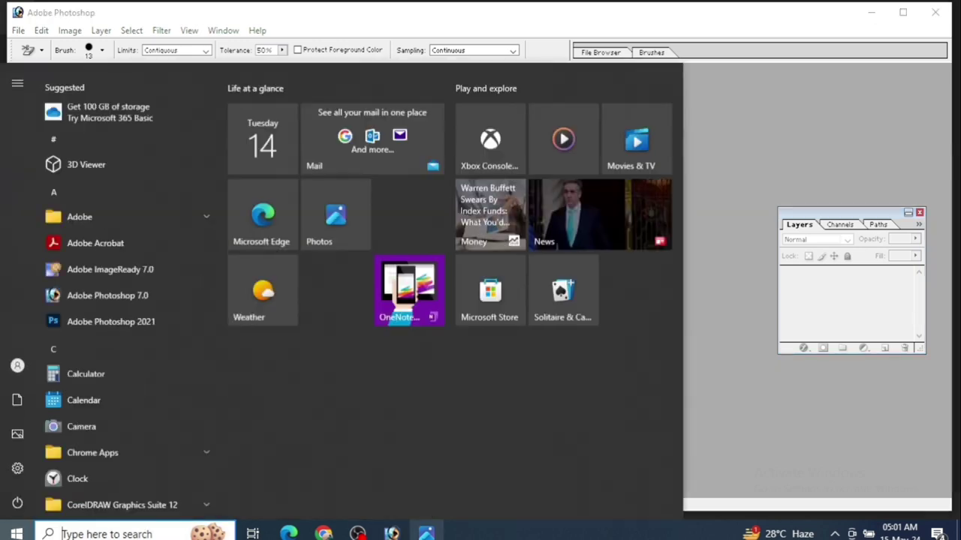
pyautogui.moveTo(426, 531)
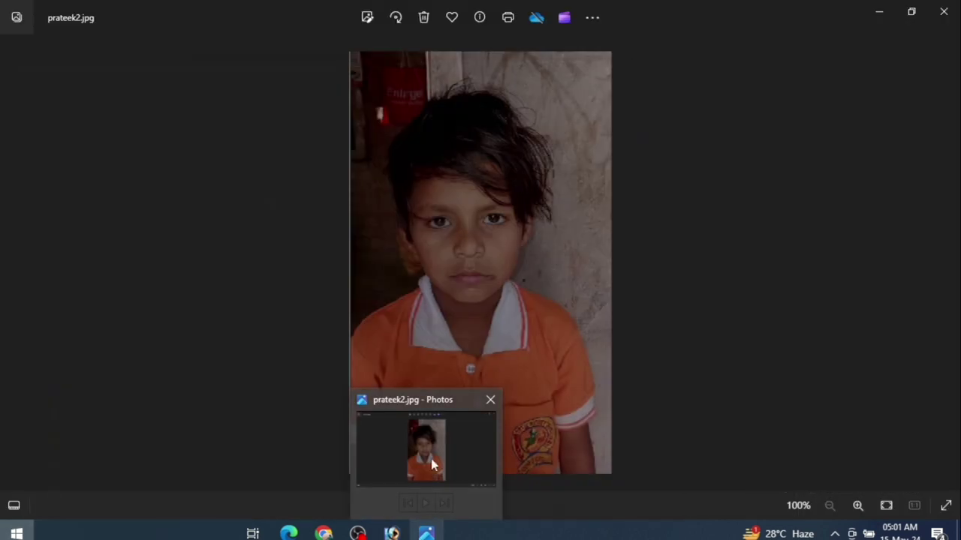
pyautogui.click(431, 459)
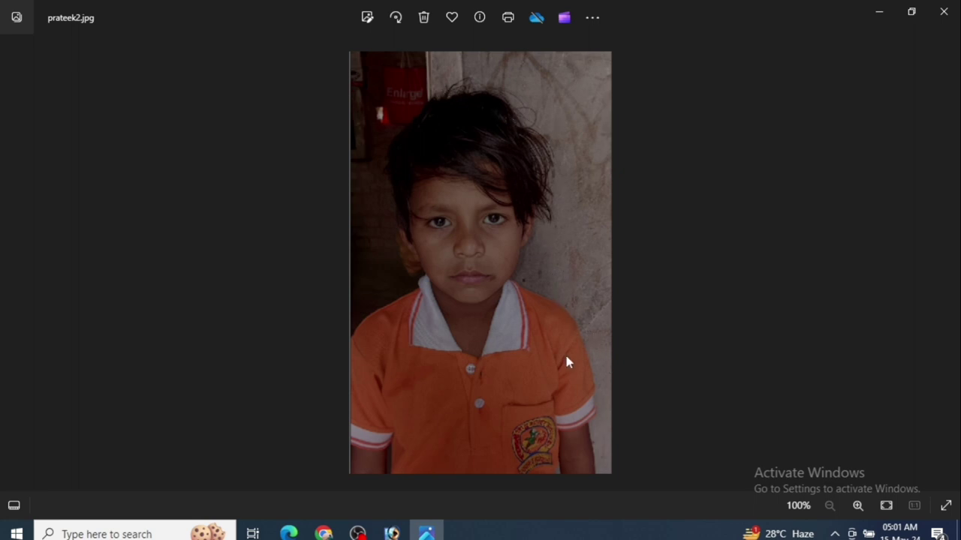
# - Switch to Chrome, upload the boy's portrait JPG ending in "2" from the Desktop to remove.bg, and download the standard-quality cutout
pyautogui.click(324, 533)
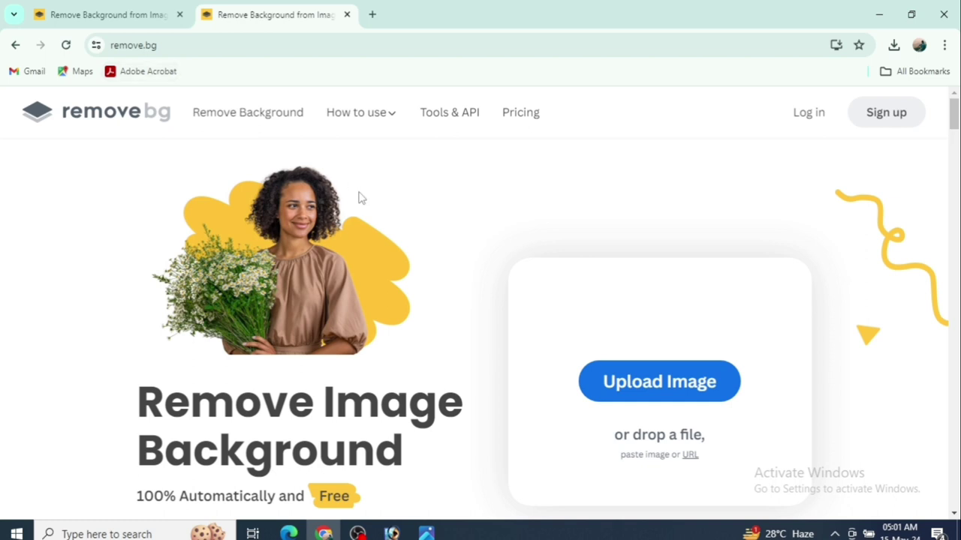
pyautogui.click(635, 396)
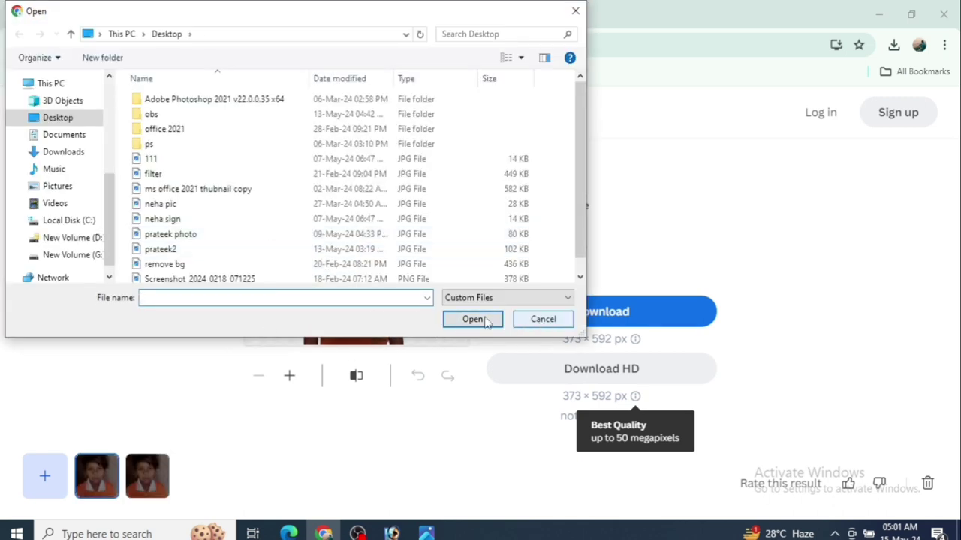
pyautogui.click(175, 253)
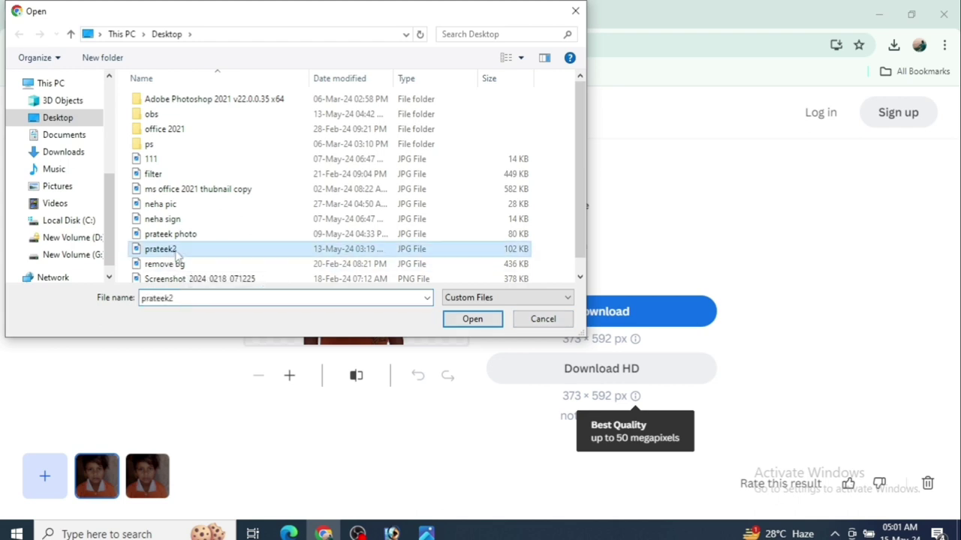
pyautogui.click(473, 319)
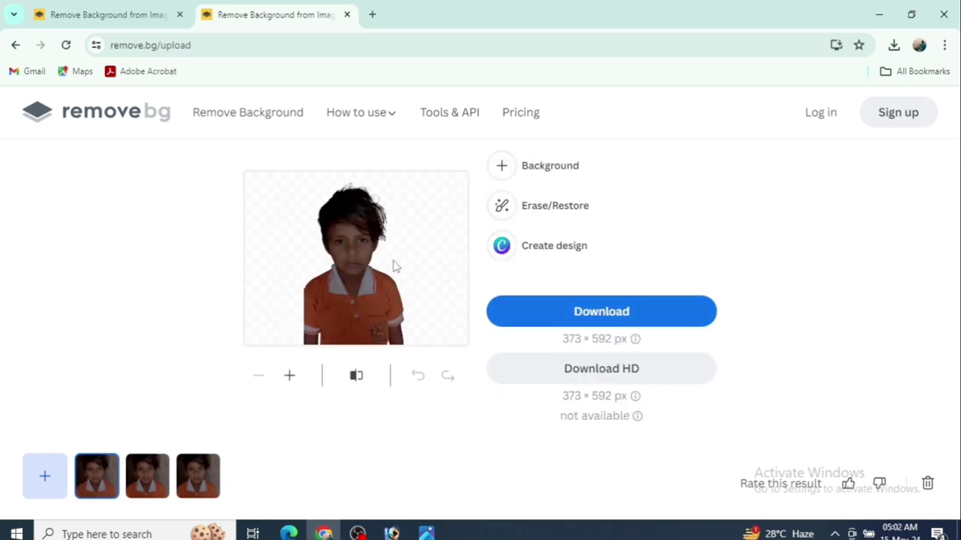
pyautogui.click(552, 311)
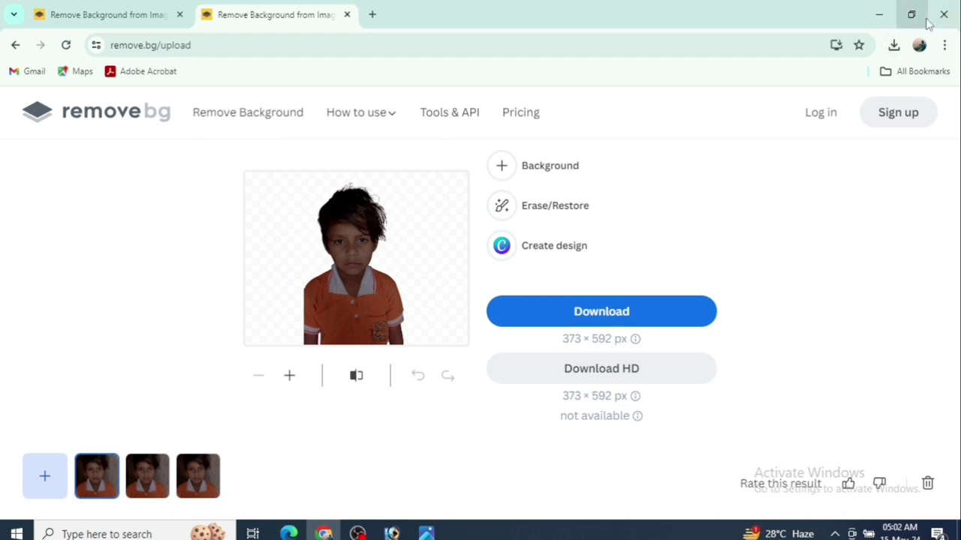
# - Switch to Photoshop, open the "removebg-preview (4)" cutout from Downloads, and move its window to the middle of the workspace
pyautogui.click(878, 15)
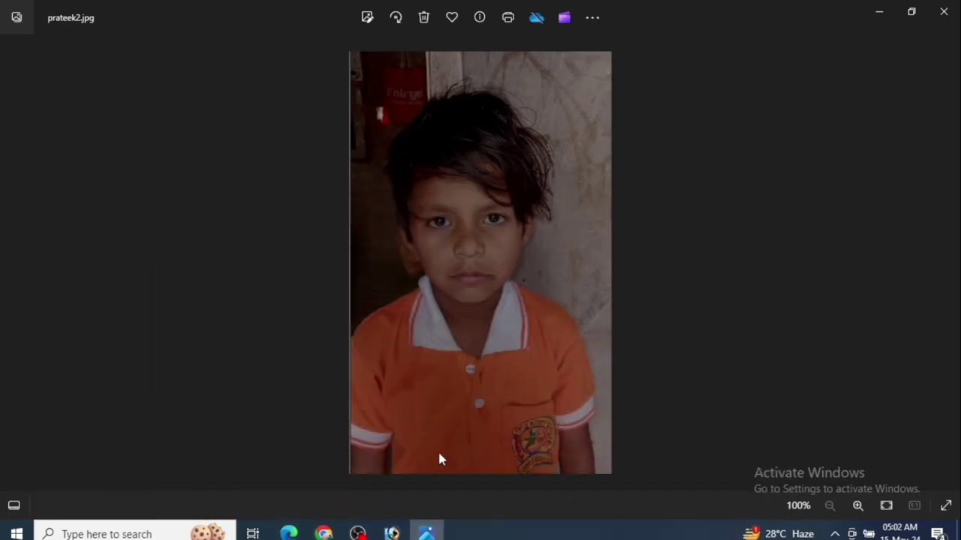
pyautogui.click(392, 533)
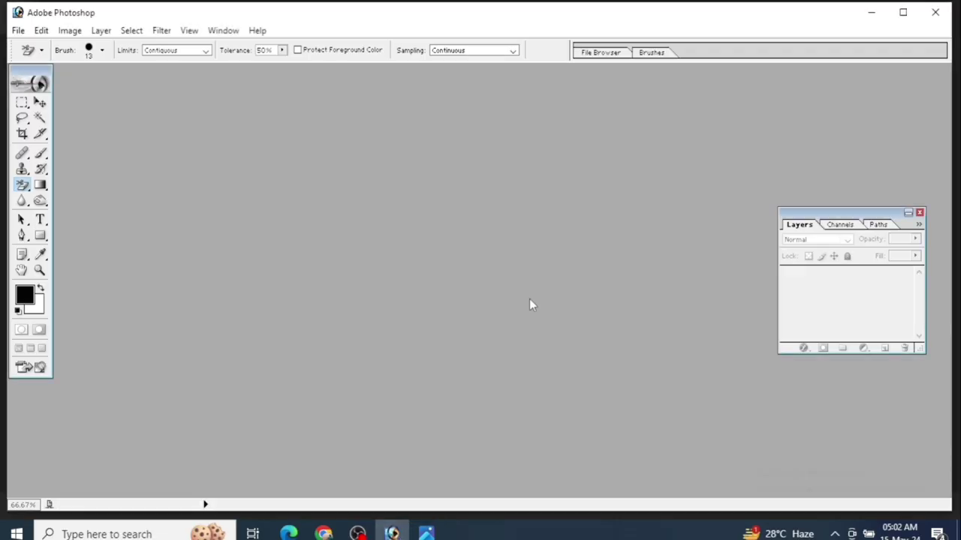
pyautogui.doubleClick(424, 239)
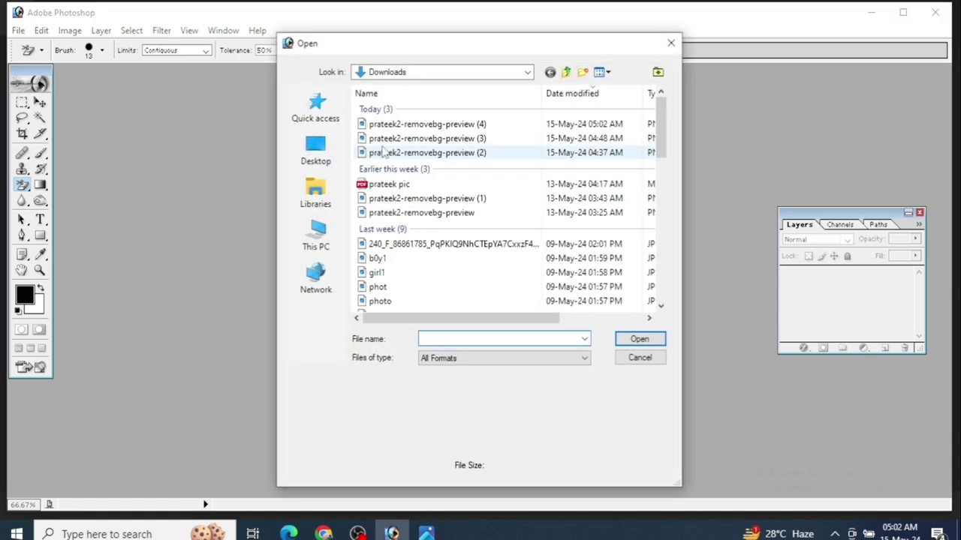
pyautogui.click(451, 127)
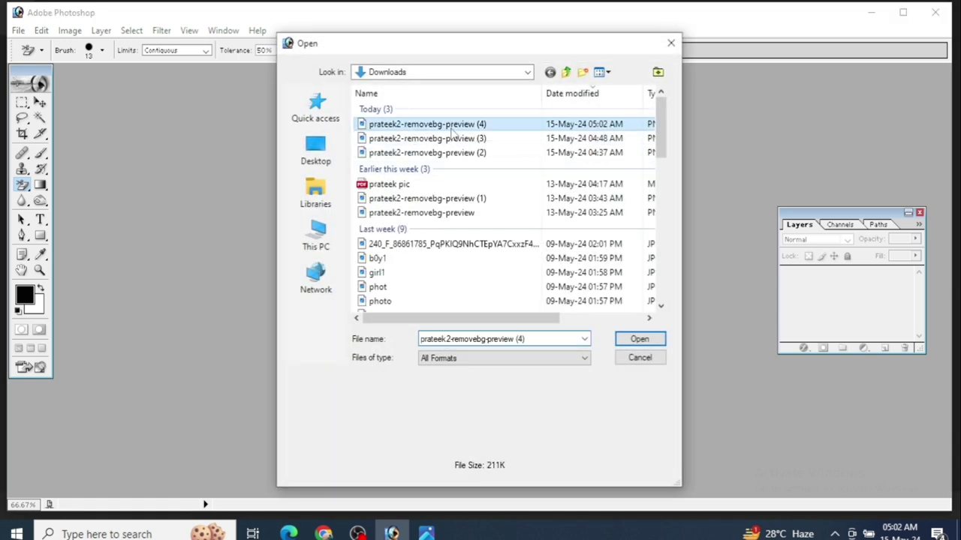
pyautogui.click(638, 340)
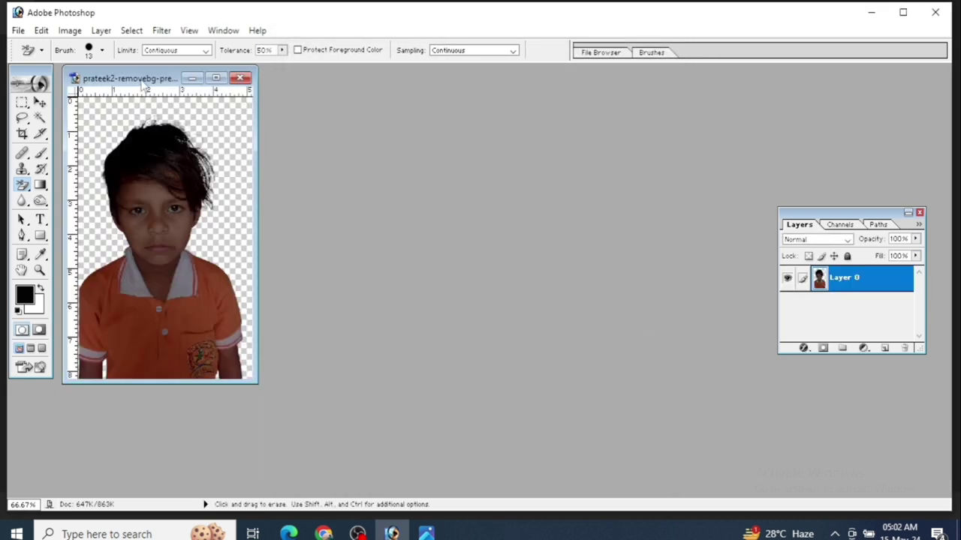
pyautogui.moveTo(147, 78); pyautogui.dragTo(473, 109)
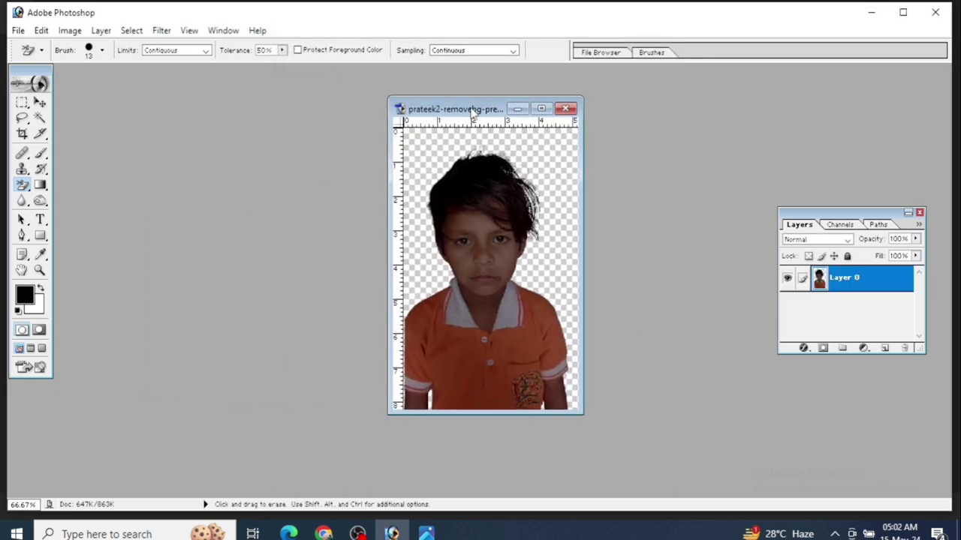
# - Create a new 5 x 7 inch RGB document at 300 pixels/inch with white contents
pyautogui.click(18, 32)
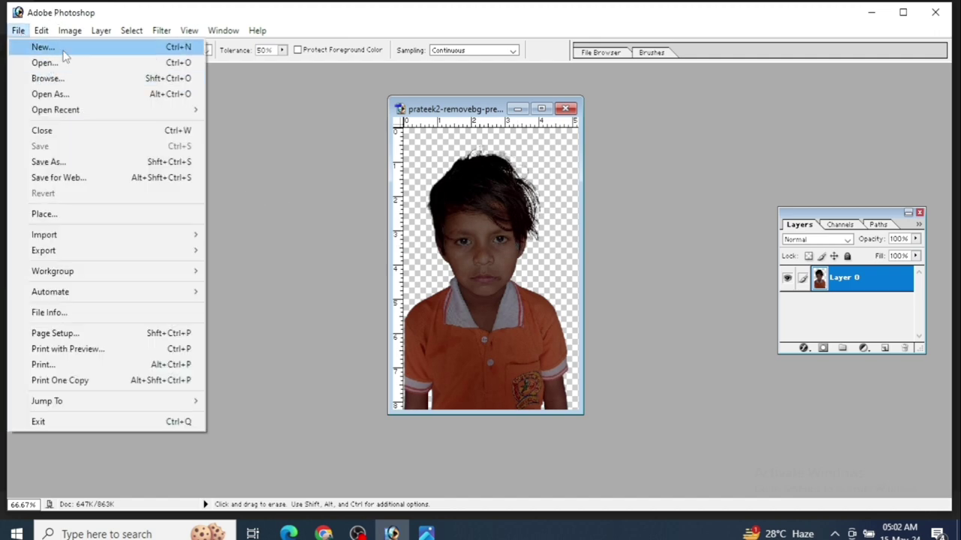
pyautogui.click(61, 48)
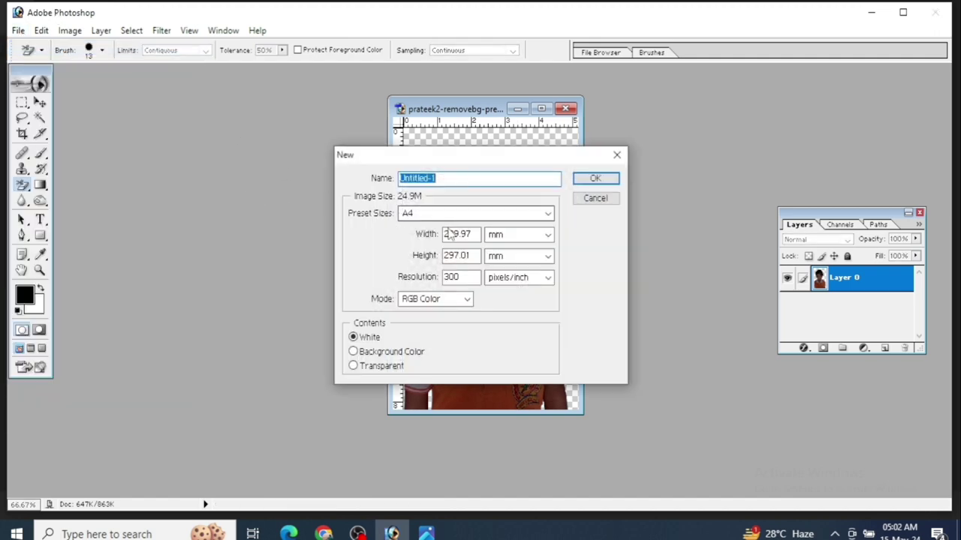
pyautogui.click(515, 214)
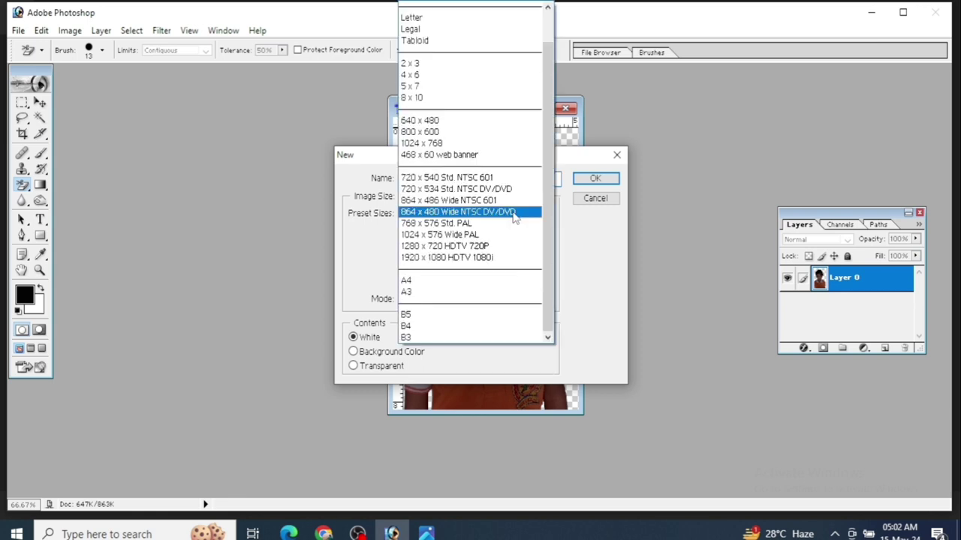
pyautogui.click(437, 87)
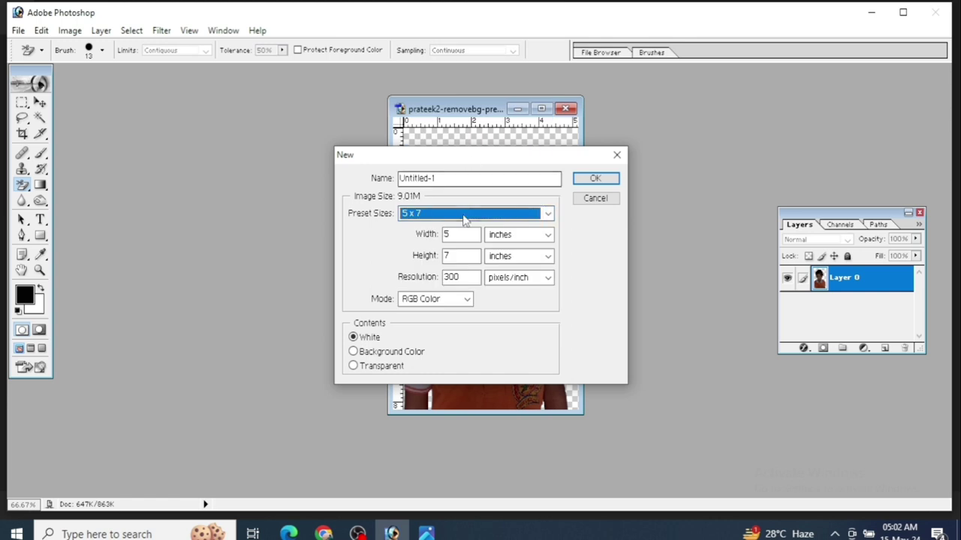
pyautogui.click(593, 180)
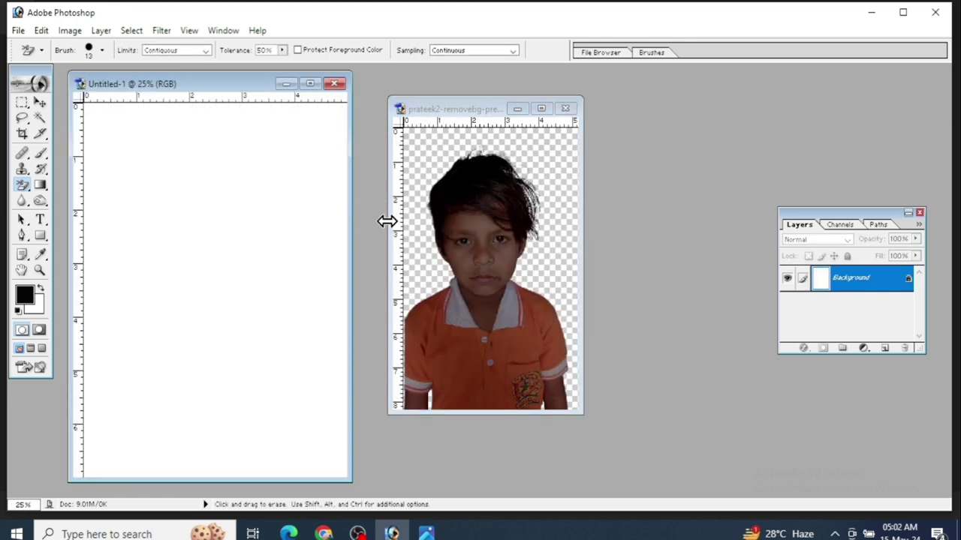
# - Copy the boy's cutout into the upper part of the blank 5 x 7 document and maximize that document's window
pyautogui.click(41, 104)
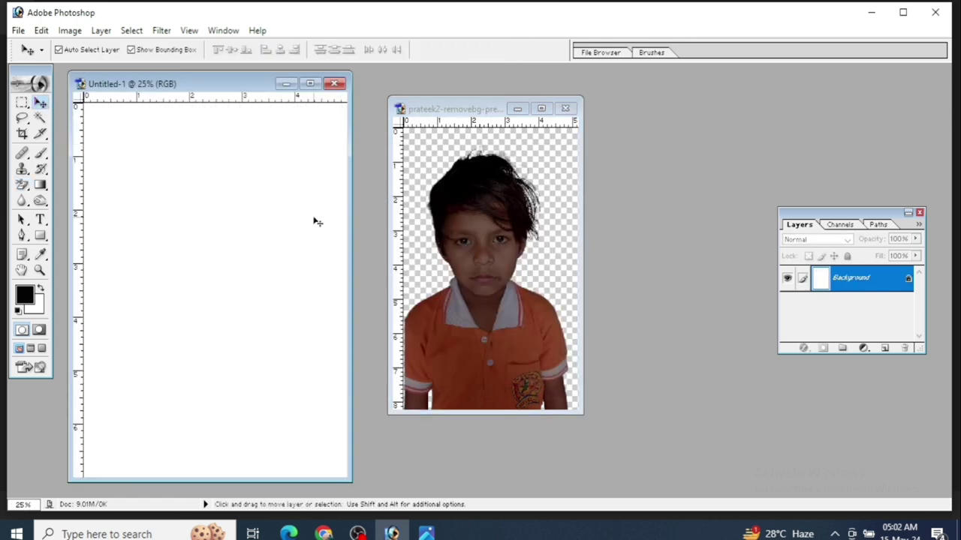
pyautogui.click(470, 317)
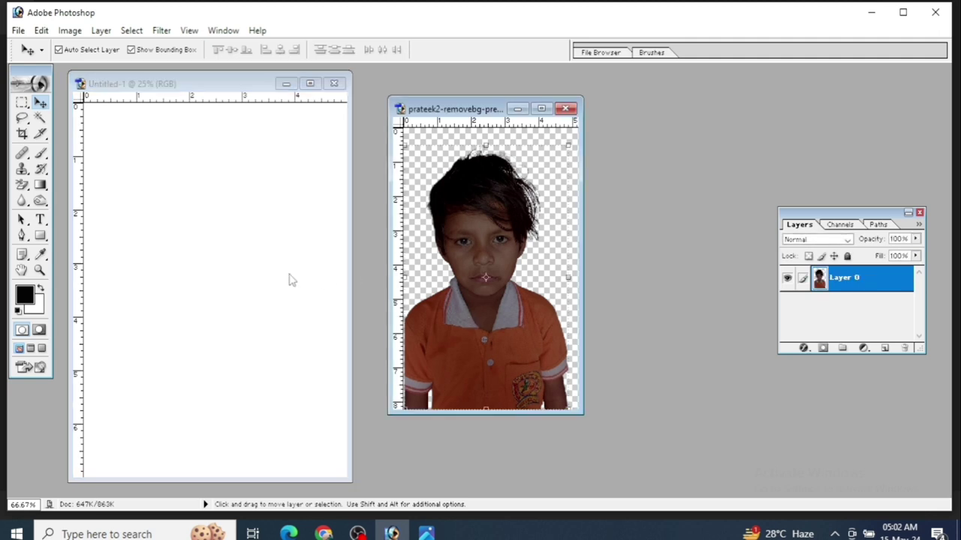
pyautogui.moveTo(433, 326); pyautogui.dragTo(193, 225)
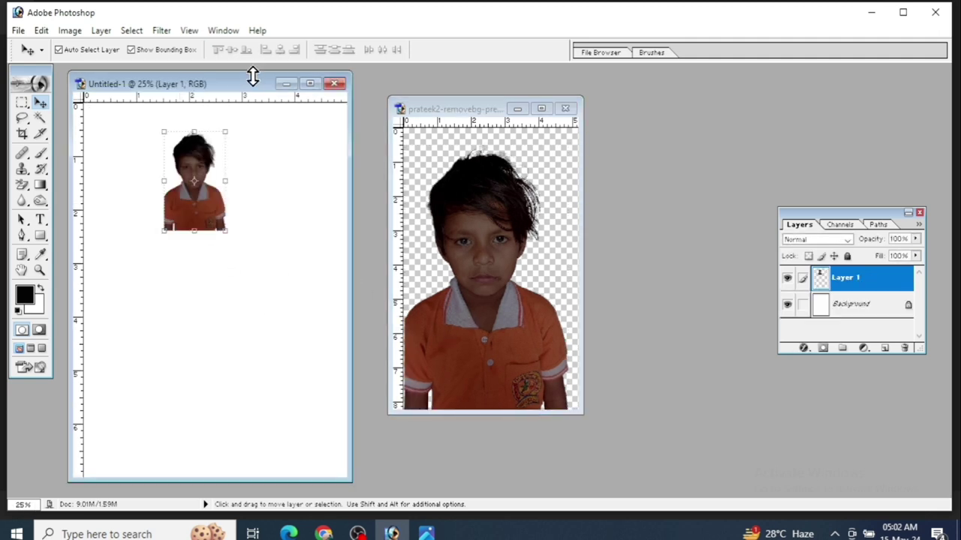
pyautogui.moveTo(244, 84); pyautogui.dragTo(487, 105)
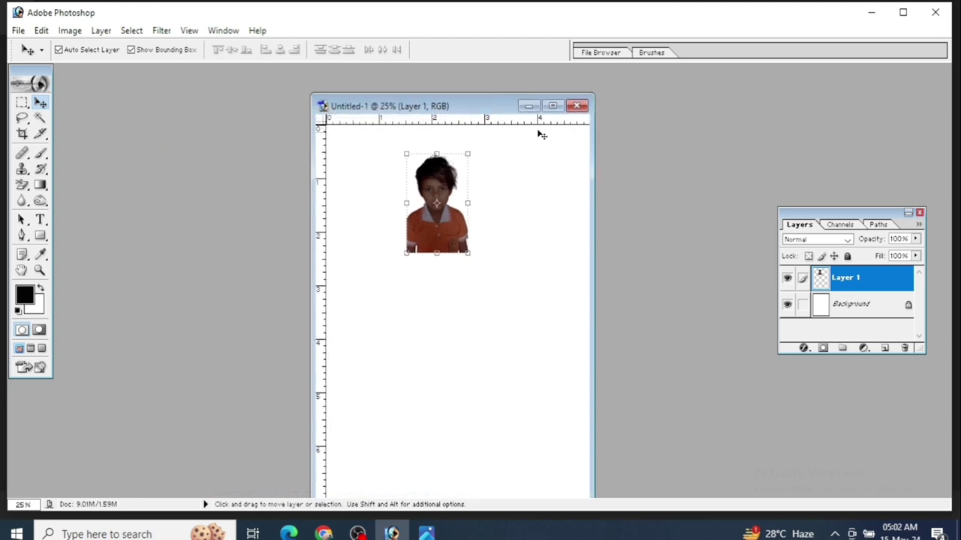
pyautogui.click(552, 105)
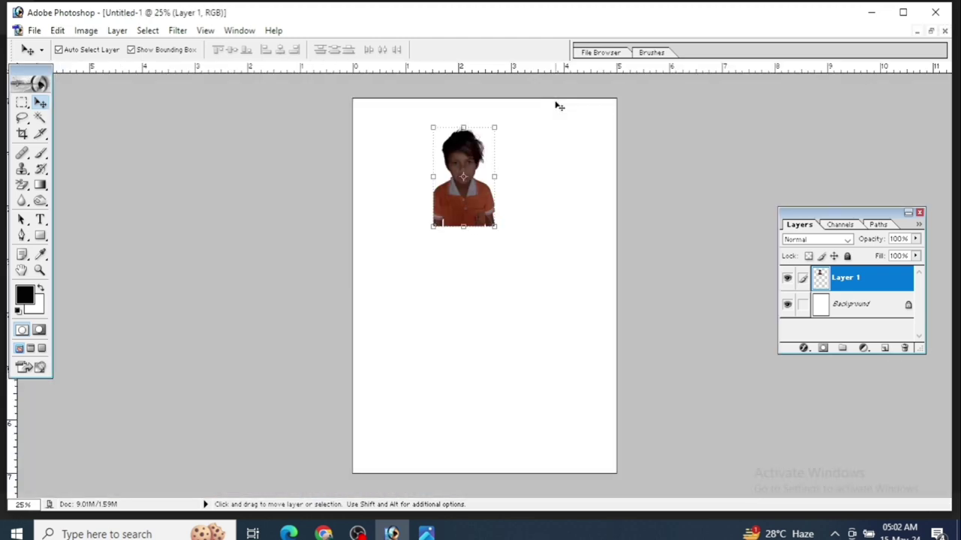
# - Reposition the boy's cutout slightly lower on the page, leaving white space above the head
pyautogui.hotkey('ctrl', '+')
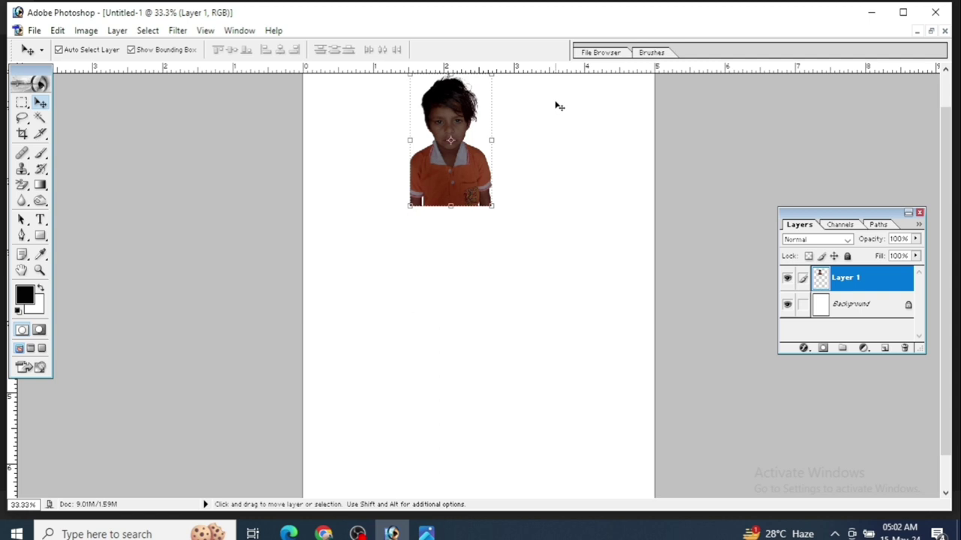
pyautogui.press('Up')
pyautogui.press('Up')
pyautogui.press('Up')
pyautogui.press('Up')
pyautogui.press('Up')
pyautogui.press('Up')
pyautogui.press('Up')
pyautogui.press('Up')
pyautogui.press('Up')
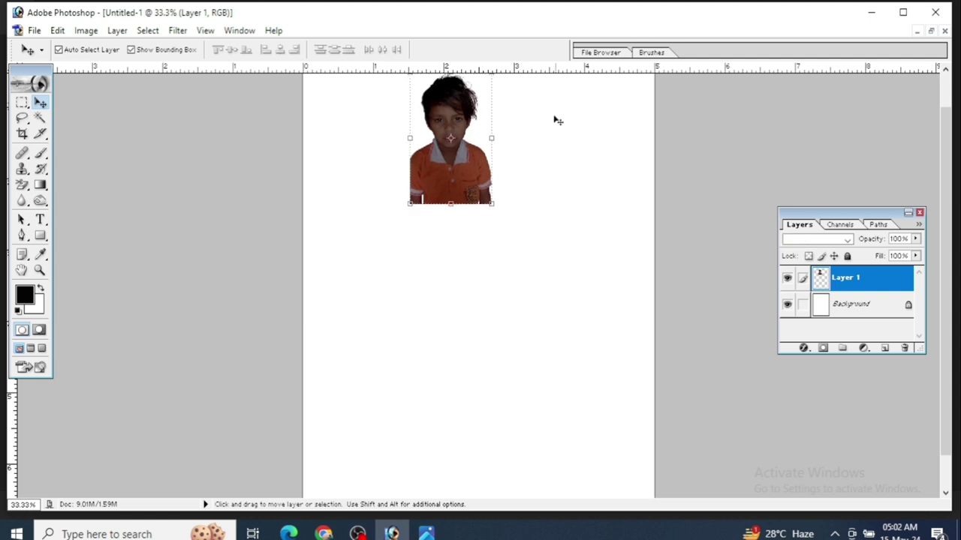
pyautogui.moveTo(553, 117); pyautogui.dragTo(467, 142)
pyautogui.click(485, 210)
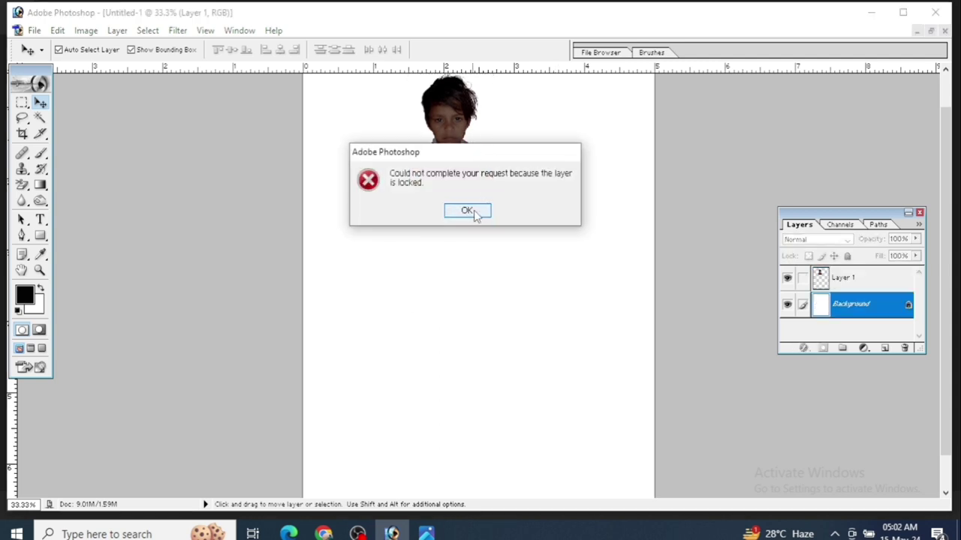
pyautogui.moveTo(464, 162); pyautogui.dragTo(468, 208)
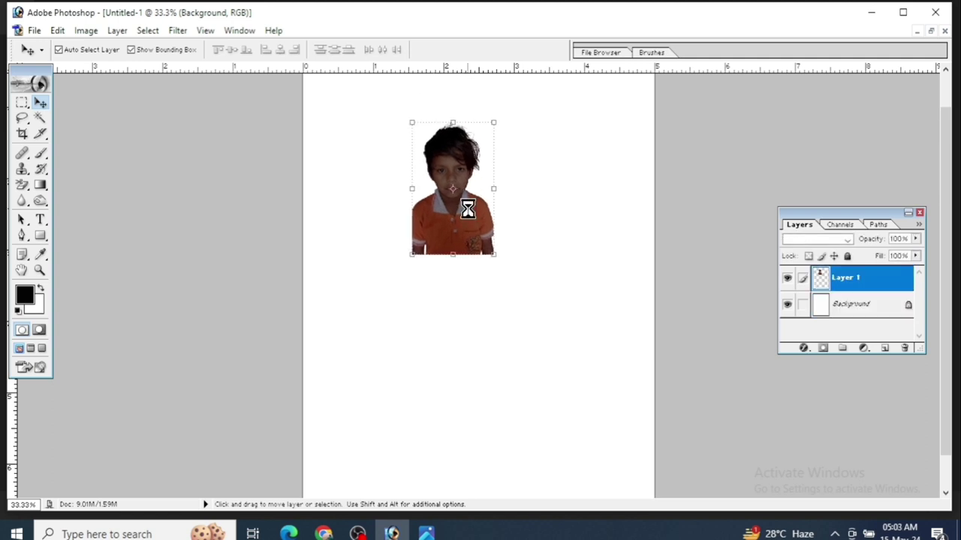
# - Crop the document to the boy's head and shoulders at 1.2 x 1.5 in and 300 pixels/inch, with the frame aligned to the portrait
pyautogui.click(22, 135)
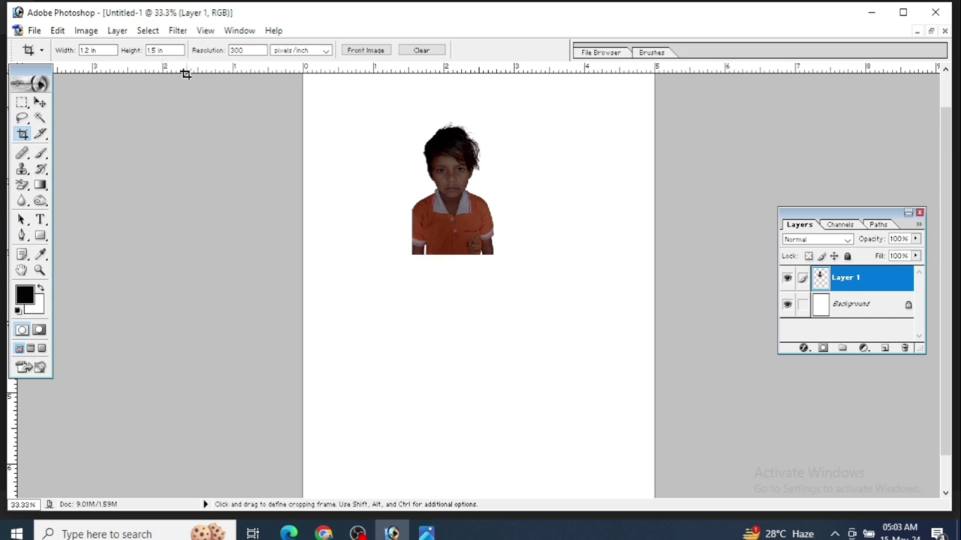
pyautogui.click(151, 51)
pyautogui.moveTo(419, 132); pyautogui.dragTo(496, 237)
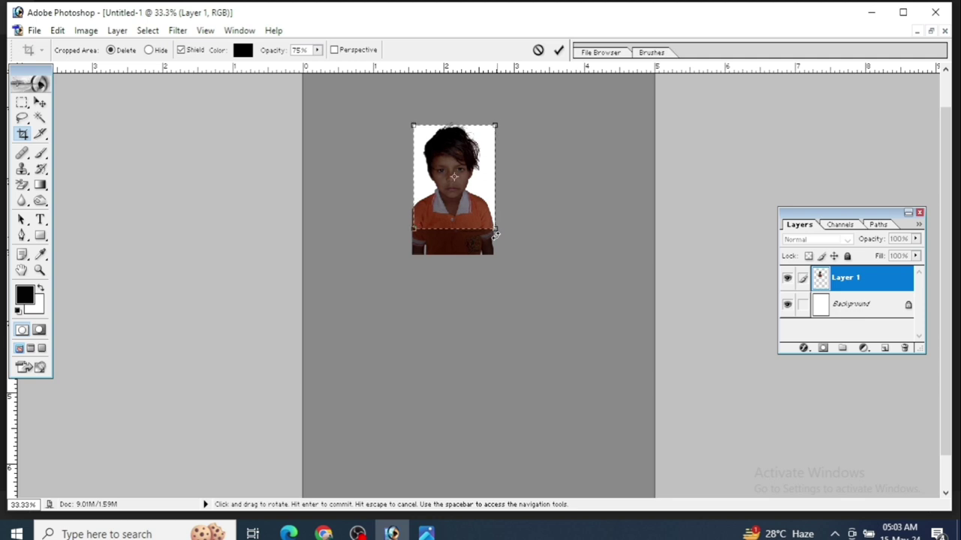
pyautogui.press('Left')
pyautogui.press('Left')
pyautogui.press('Left')
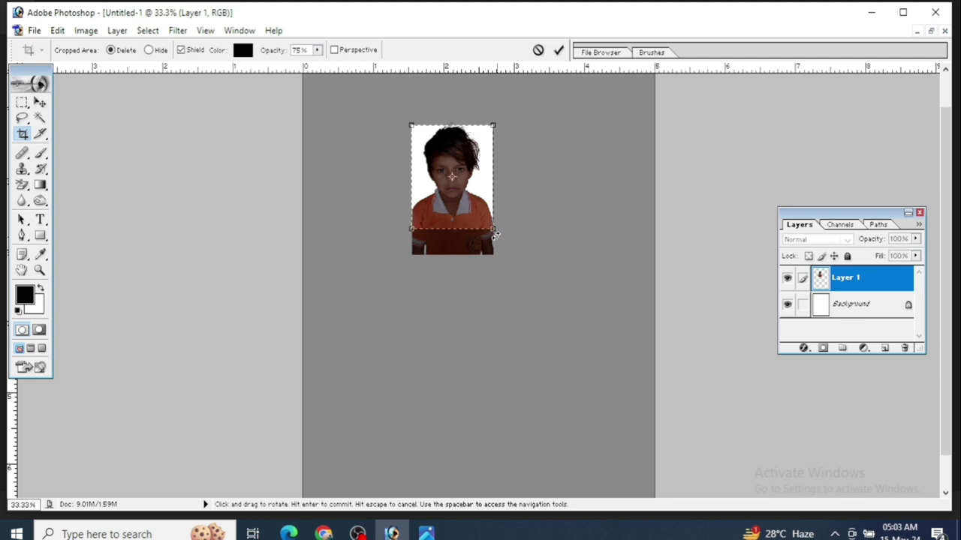
pyautogui.press('Up')
pyautogui.press('Up')
pyautogui.press('Up')
pyautogui.press('Up')
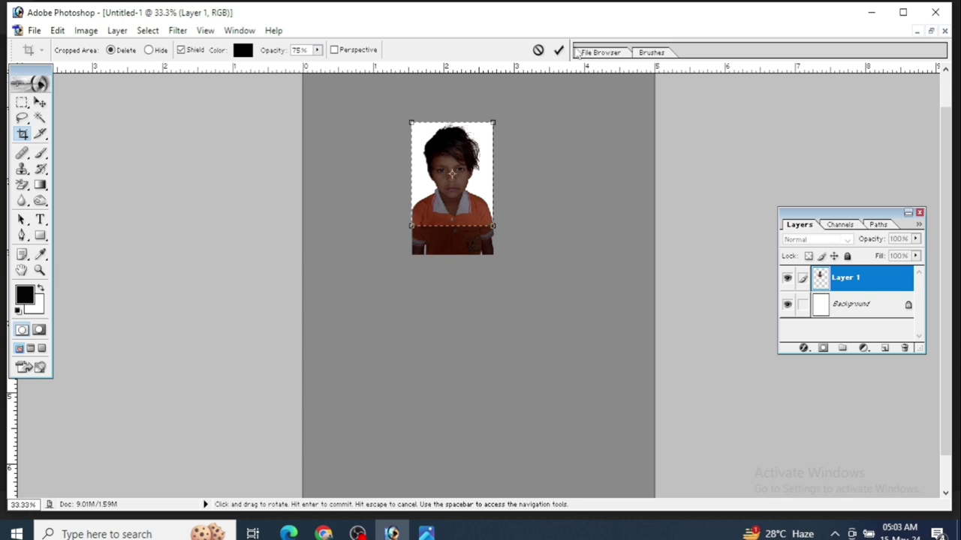
pyautogui.click(560, 49)
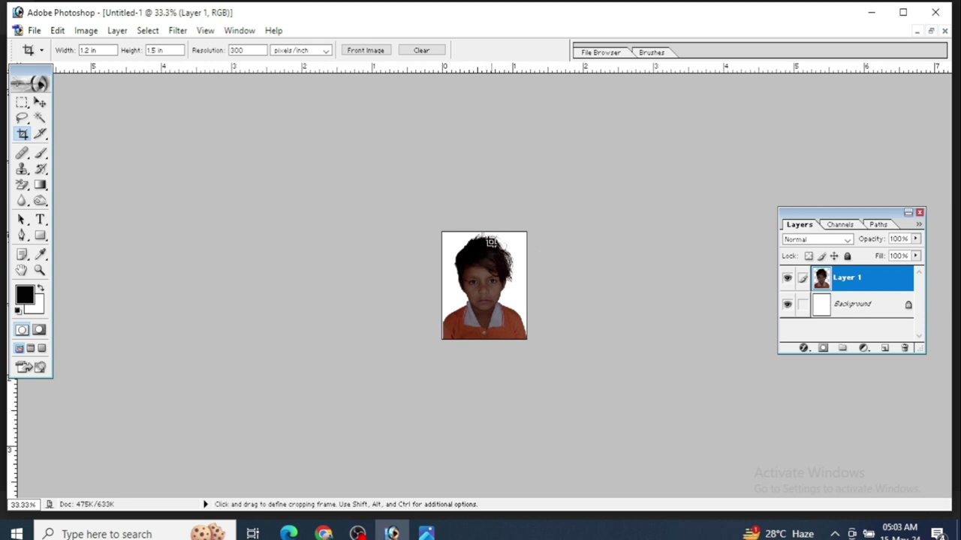
# - Crop the portrait slightly tighter at 1.2 x 1.5 in and 300 pixels/inch, removing the thin margins beside the shoulders and below
pyautogui.hotkey('ctrl', '+')
pyautogui.hotkey('ctrl', '+')
pyautogui.hotkey('ctrl', '+')
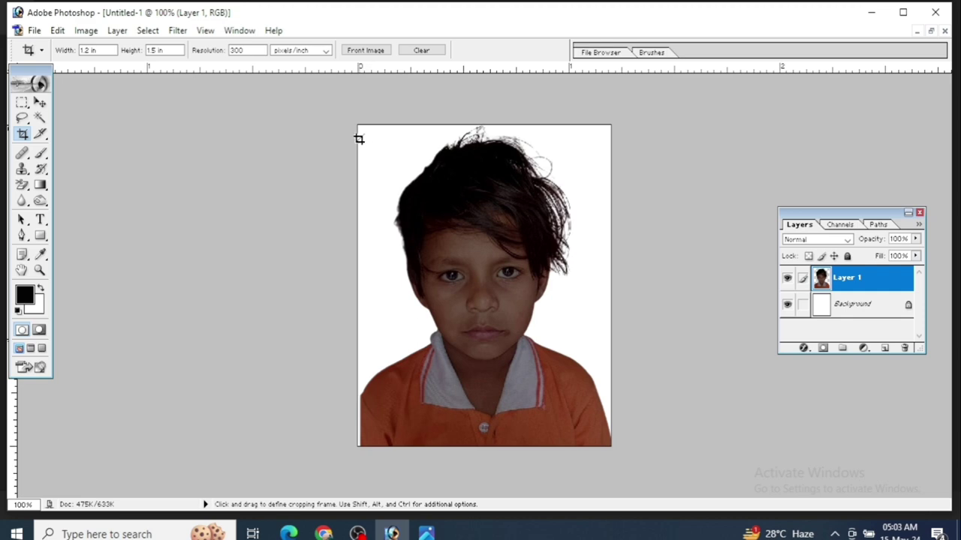
pyautogui.moveTo(361, 127); pyautogui.dragTo(605, 513)
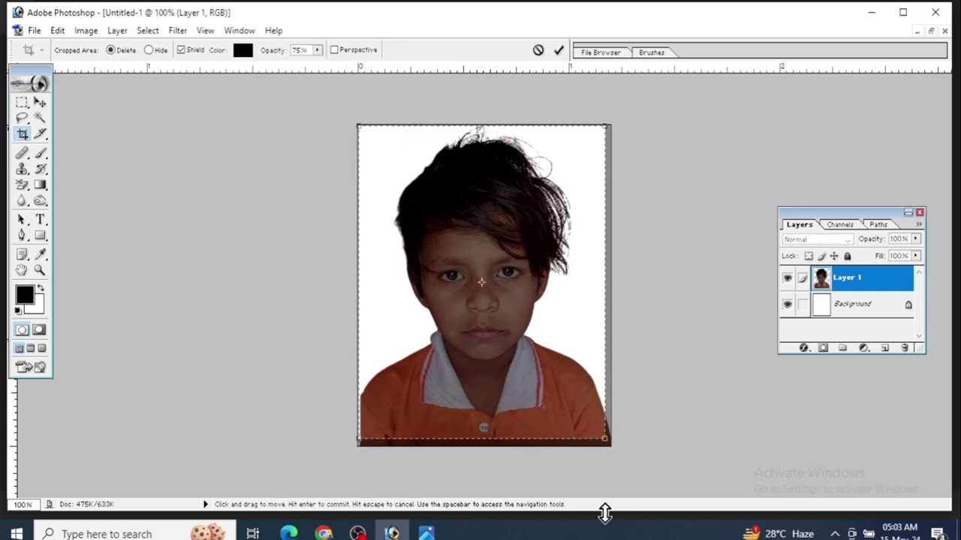
pyautogui.press('Right')
pyautogui.press('Right')
pyautogui.press('Right')
pyautogui.press('Right')
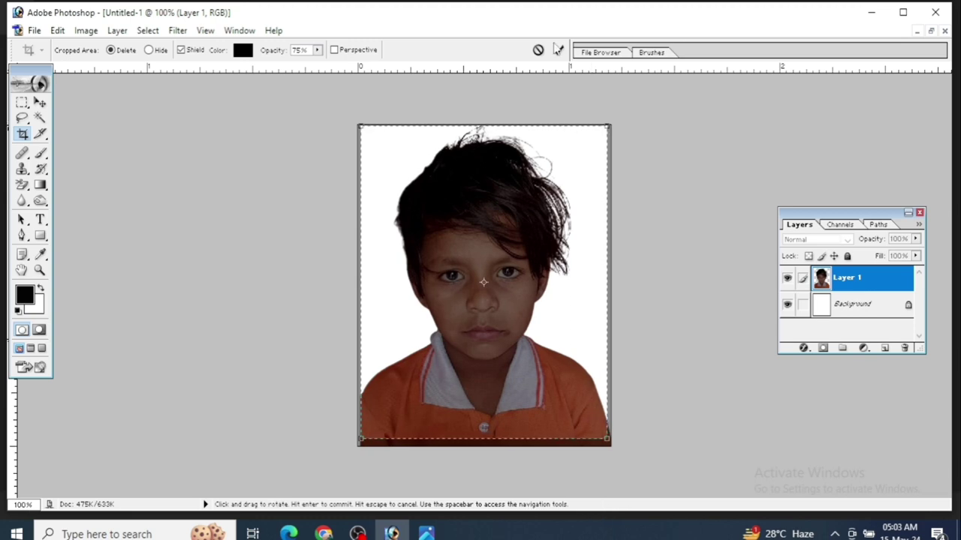
pyautogui.click(560, 50)
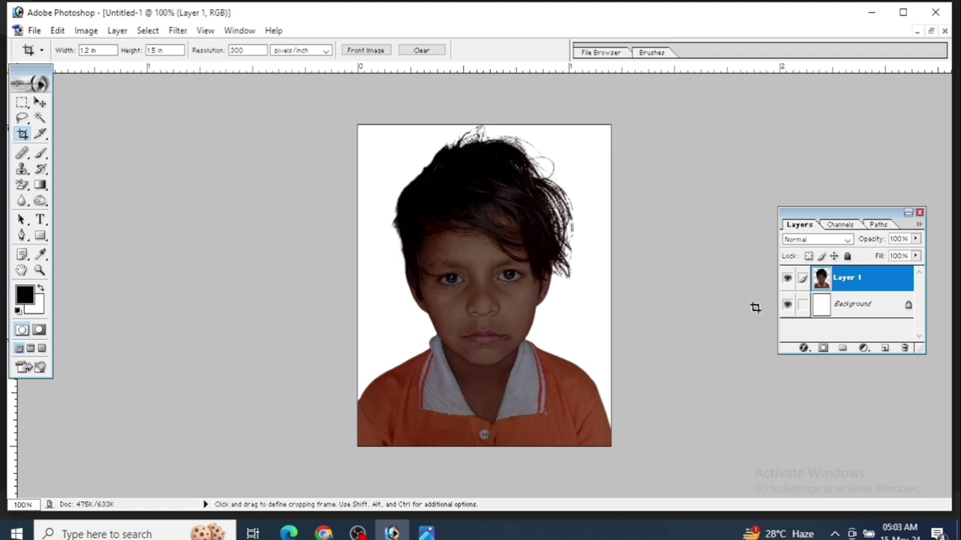
# - Target the Background layer, sample its white as the foreground colour, and set the background colour to cyan 11CAE0
pyautogui.click(847, 306)
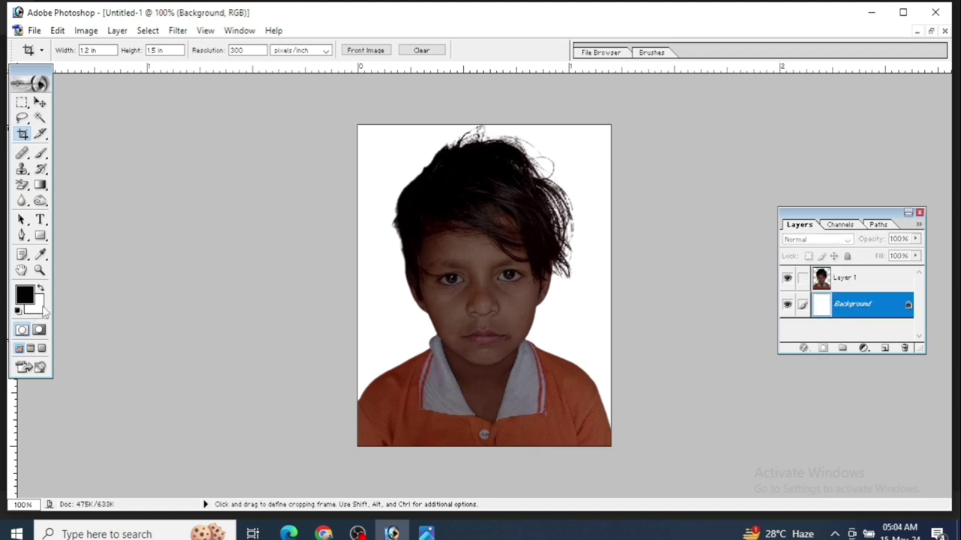
pyautogui.click(41, 255)
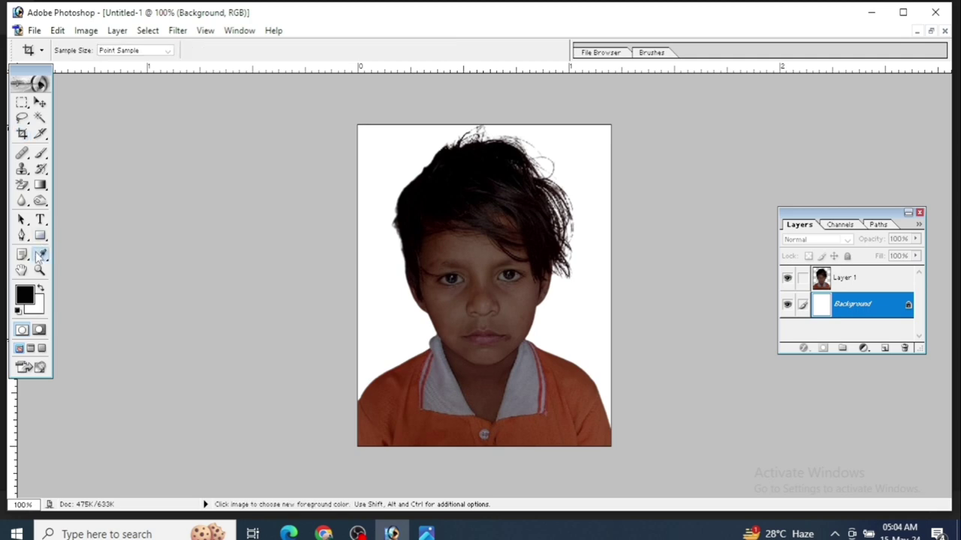
pyautogui.click(391, 323)
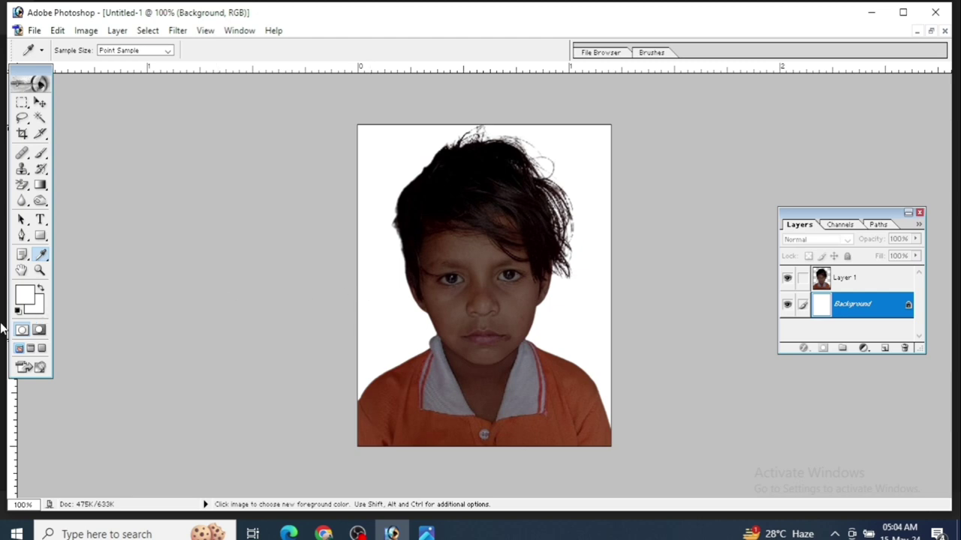
pyautogui.click(34, 308)
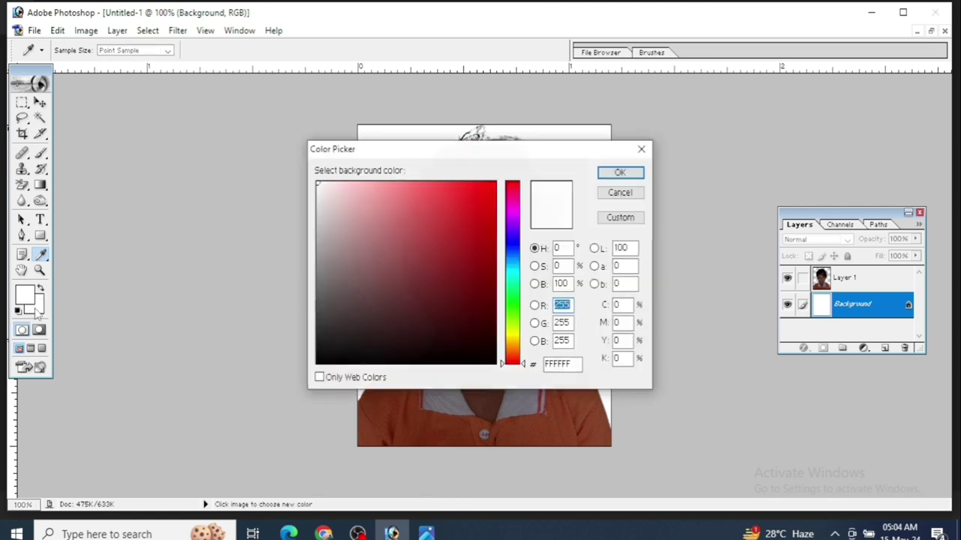
pyautogui.click(513, 269)
pyautogui.click(482, 204)
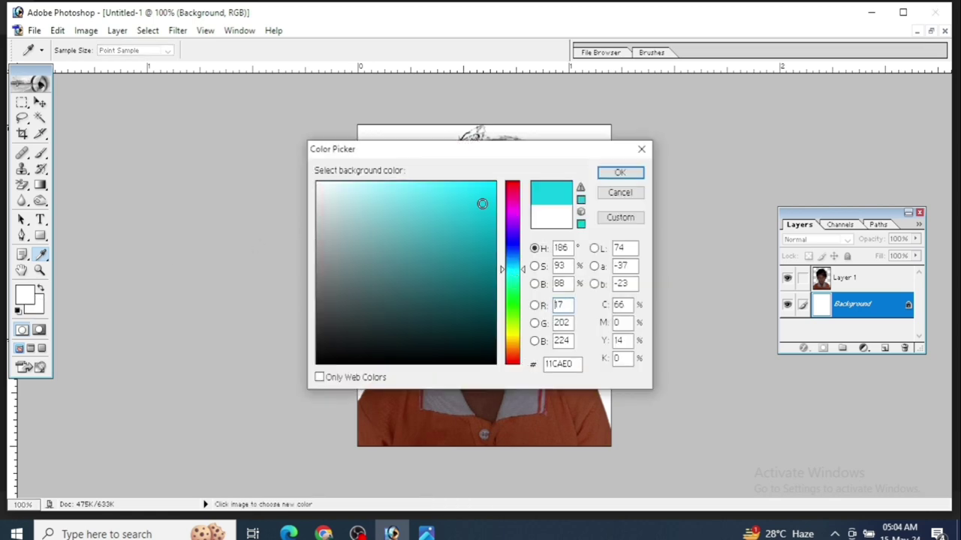
pyautogui.click(620, 173)
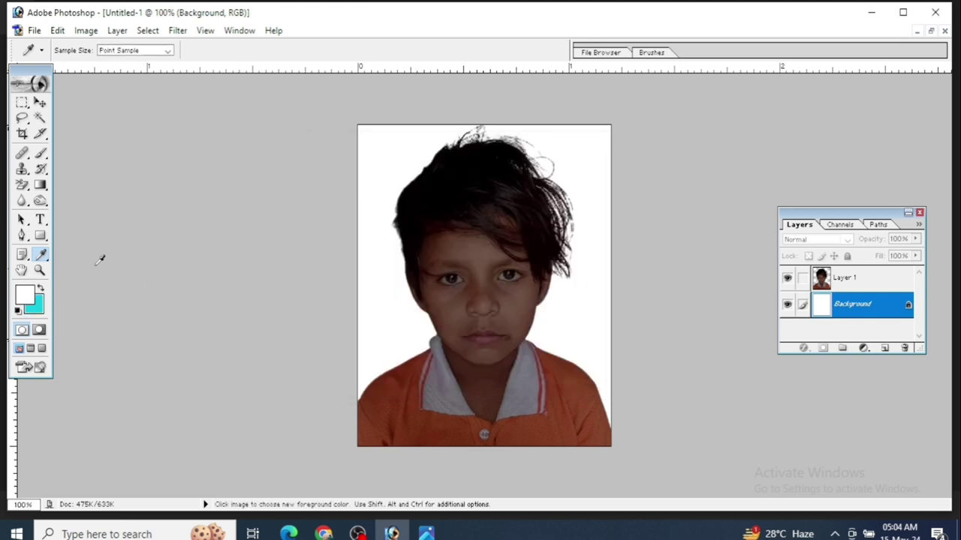
# - Select the white area of the Background layer with the Magic Wand, fill it with the cyan background colour, and deselect
pyautogui.click(40, 118)
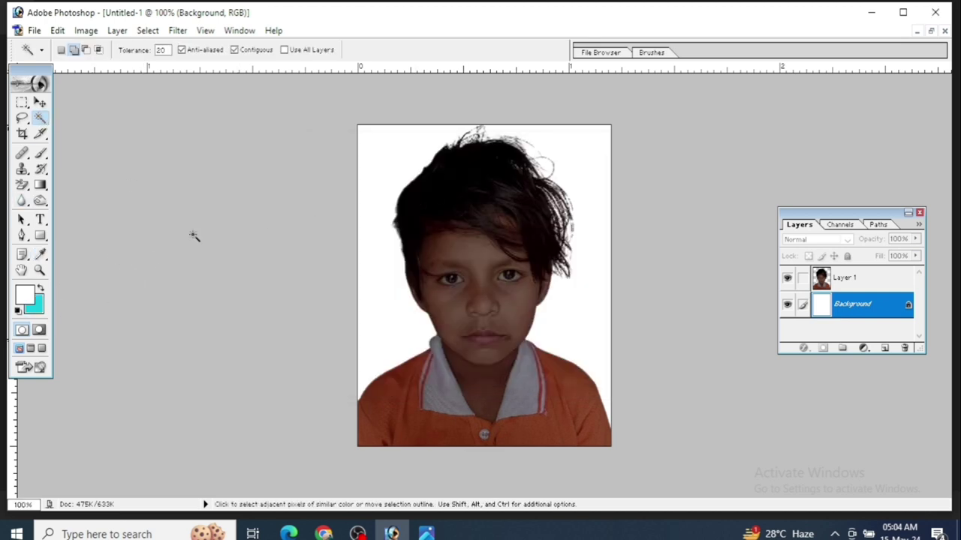
pyautogui.click(362, 346)
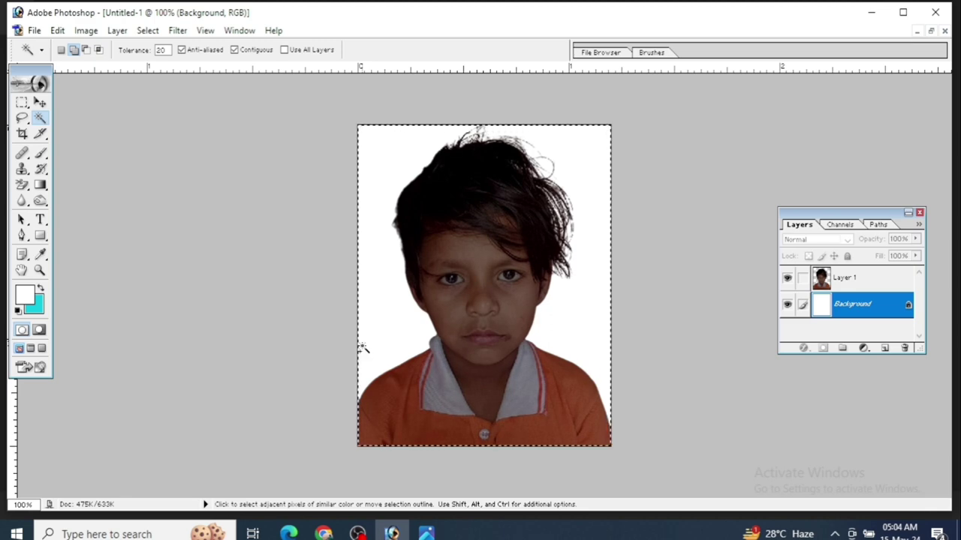
pyautogui.hotkey('ctrl', 'BackSpace')
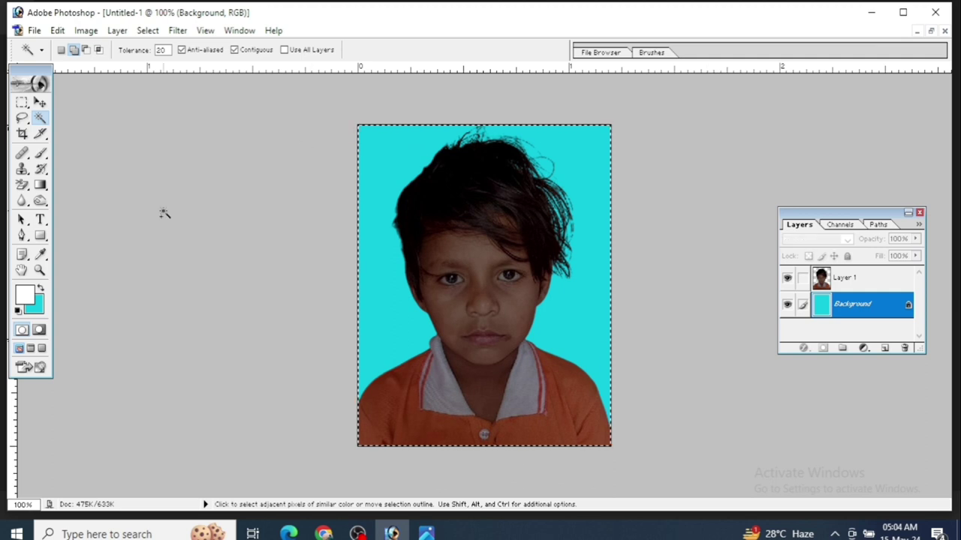
pyautogui.hotkey('ctrl', 'd')
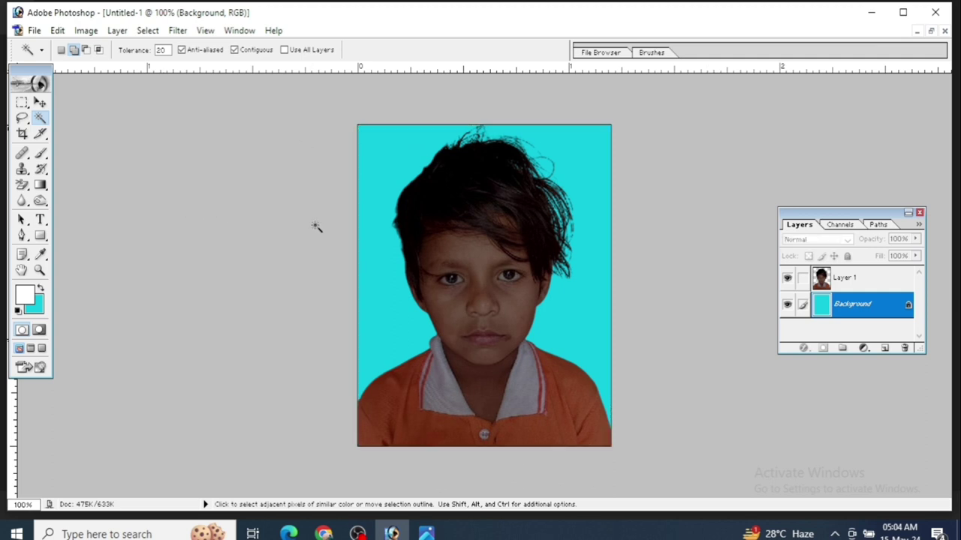
# - Apply Brightness/Contrast to the boy's Layer 1 with brightness +54 and contrast +40
pyautogui.click(841, 279)
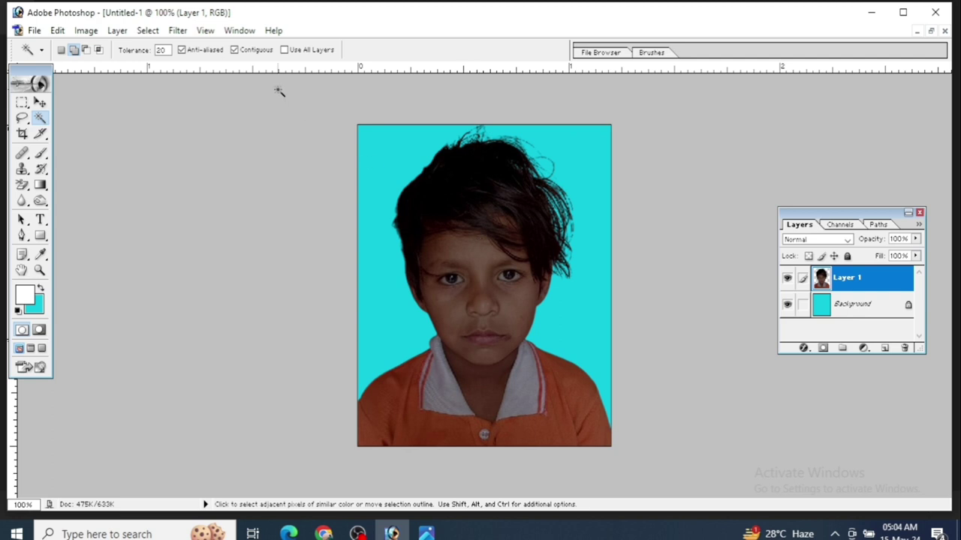
pyautogui.click(93, 33)
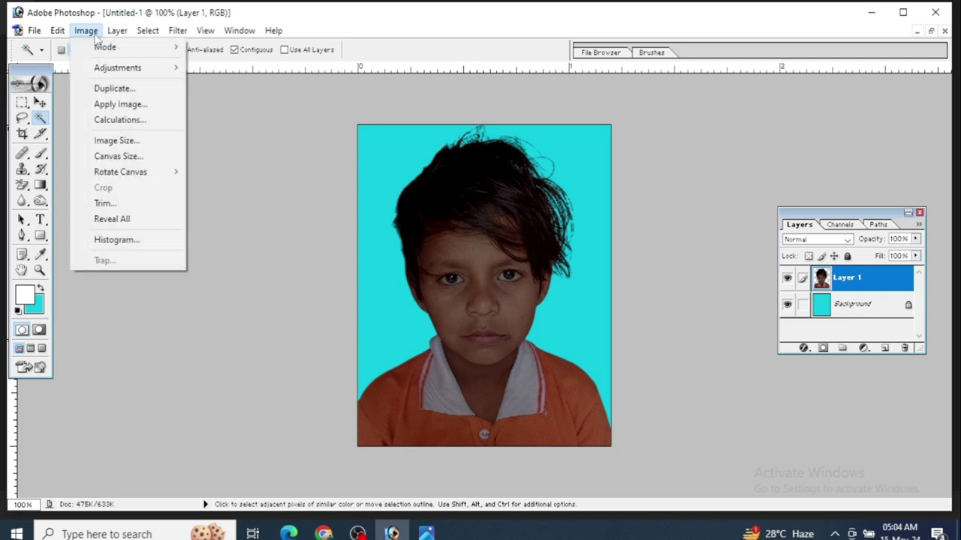
pyautogui.moveTo(106, 71)
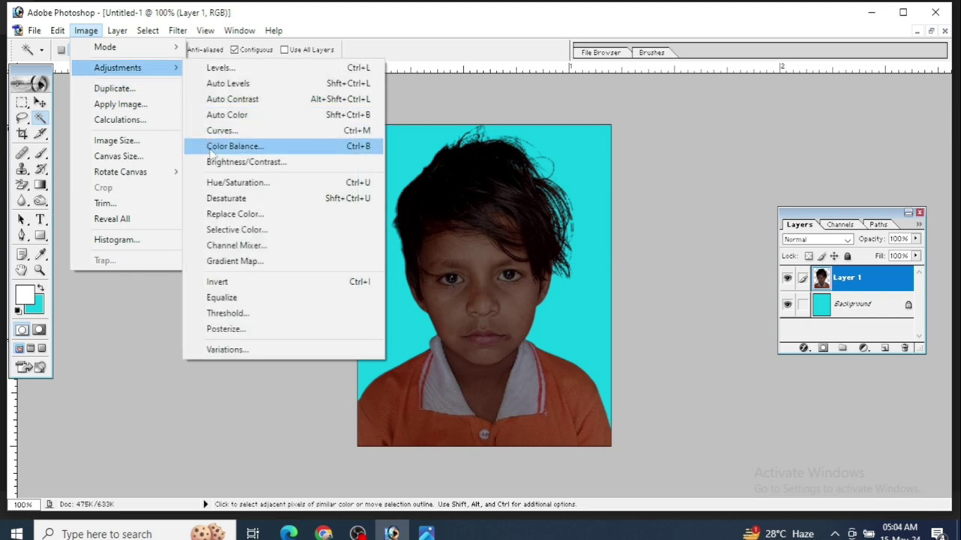
pyautogui.click(239, 161)
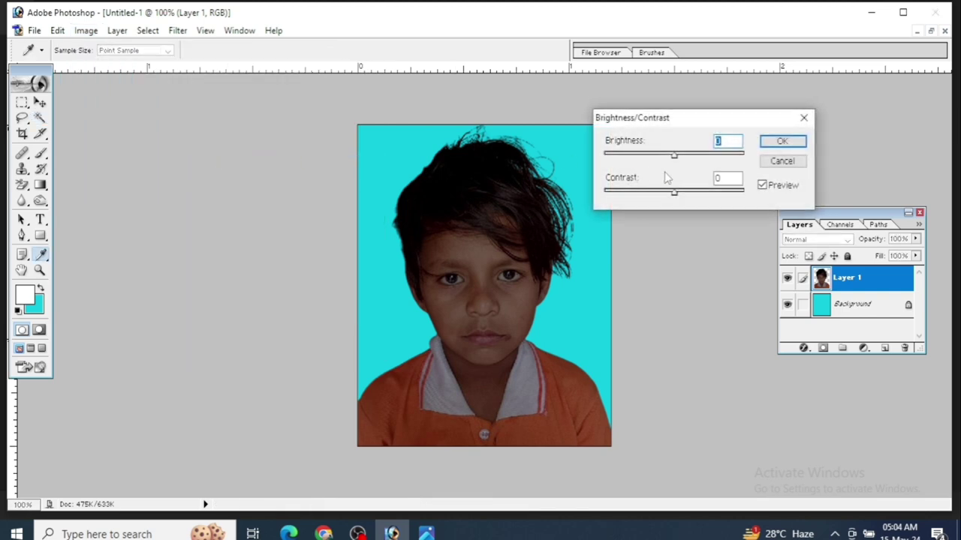
pyautogui.moveTo(674, 155); pyautogui.dragTo(715, 159)
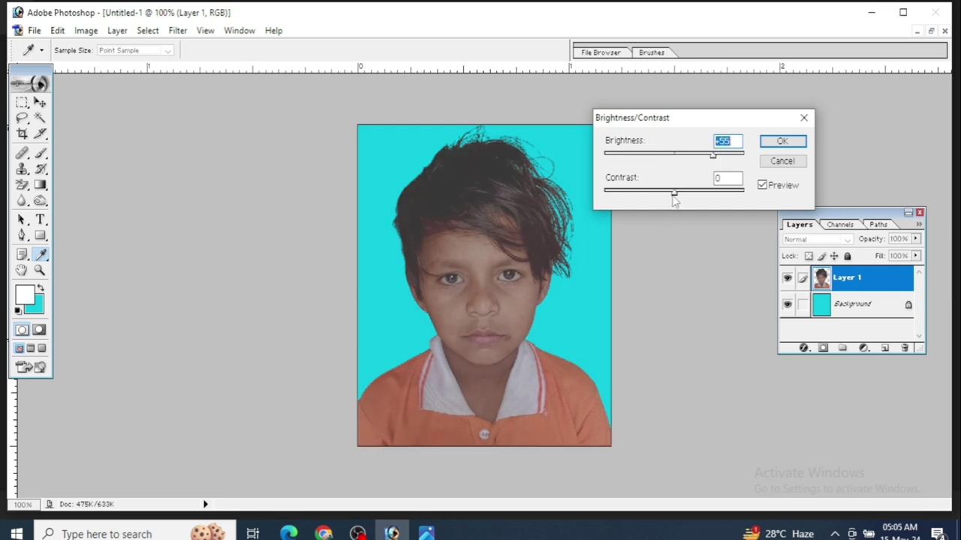
pyautogui.moveTo(673, 193); pyautogui.dragTo(706, 197)
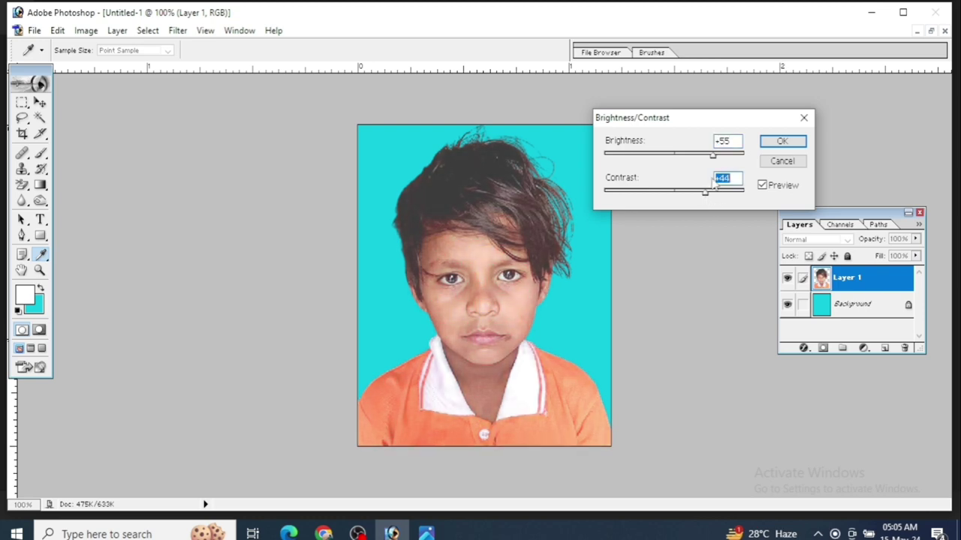
pyautogui.moveTo(713, 155); pyautogui.dragTo(716, 158)
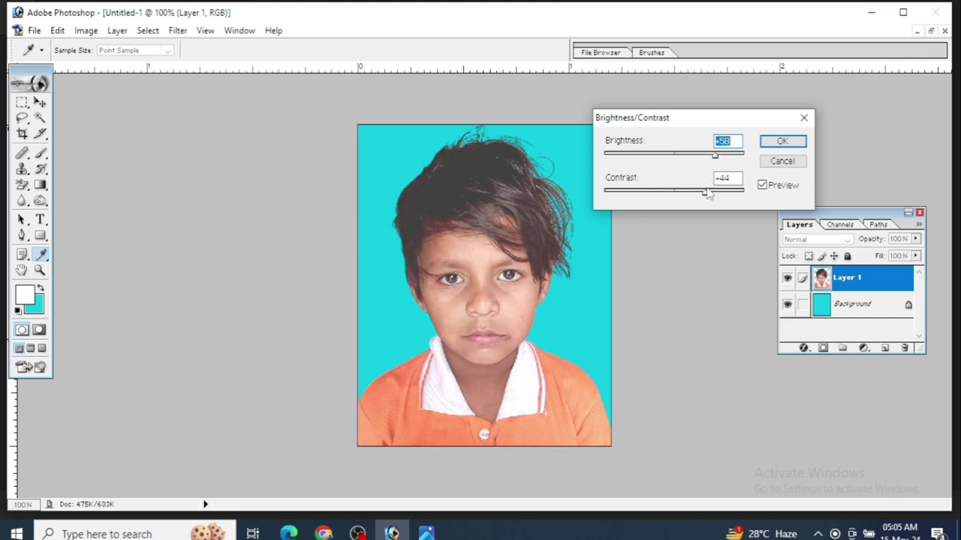
pyautogui.moveTo(707, 193); pyautogui.dragTo(704, 194)
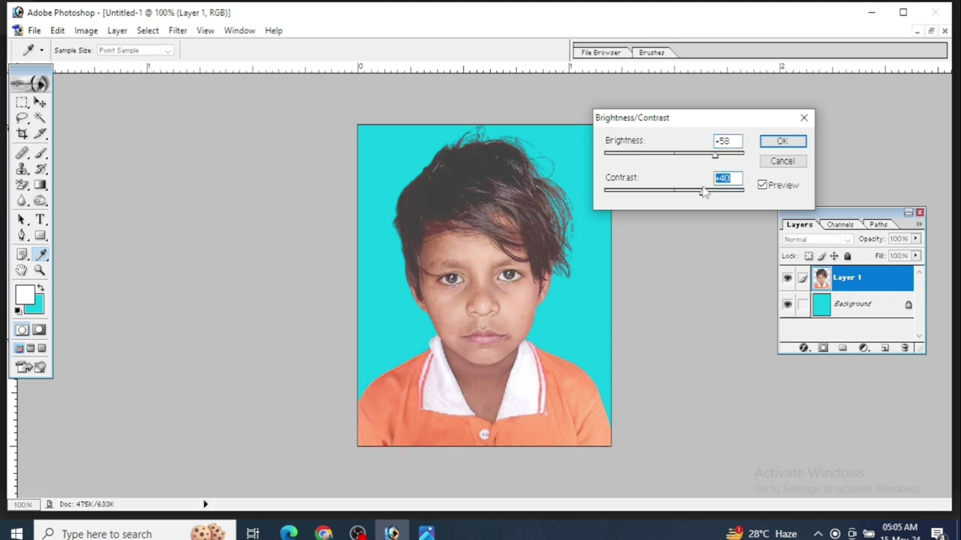
pyautogui.moveTo(715, 156); pyautogui.dragTo(715, 157)
pyautogui.moveTo(713, 156); pyautogui.dragTo(711, 158)
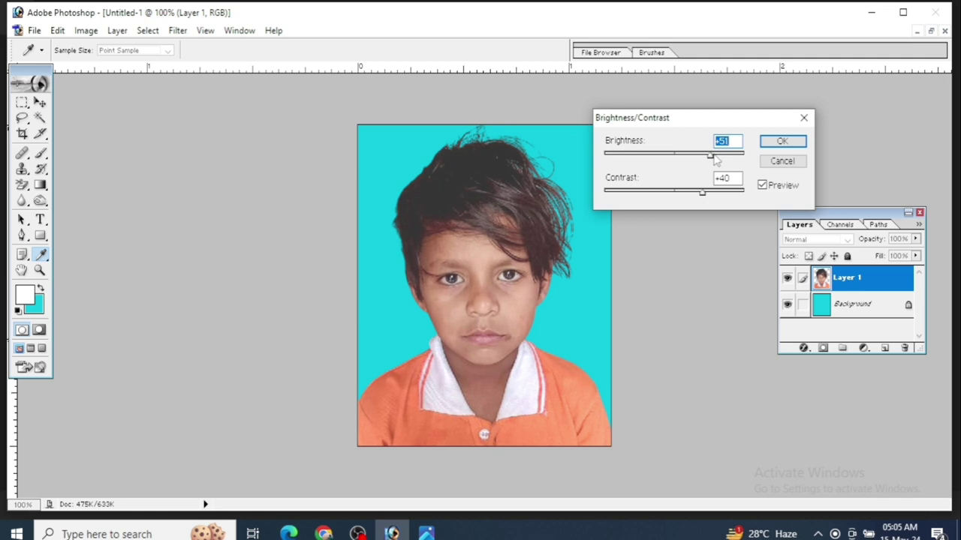
pyautogui.moveTo(715, 156); pyautogui.dragTo(712, 155)
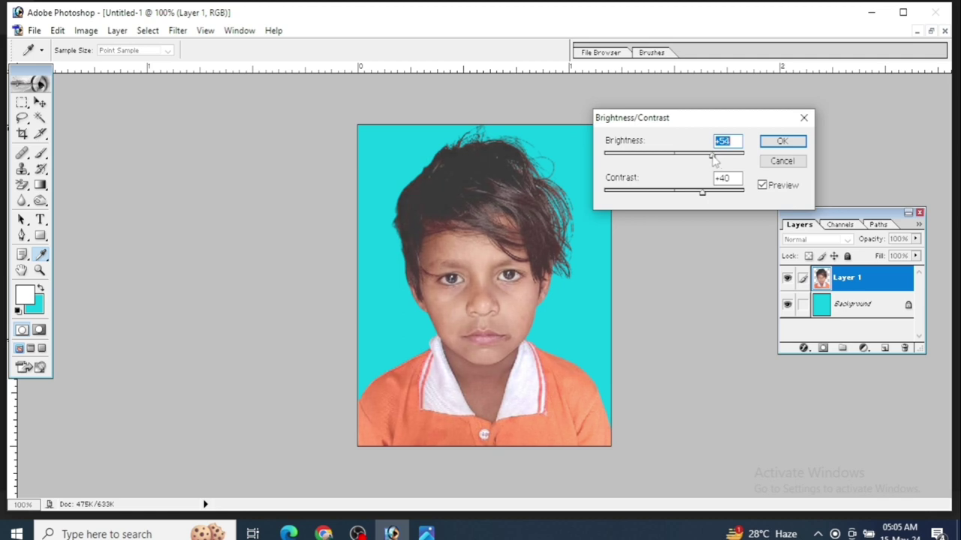
pyautogui.click(781, 141)
pyautogui.press('w')
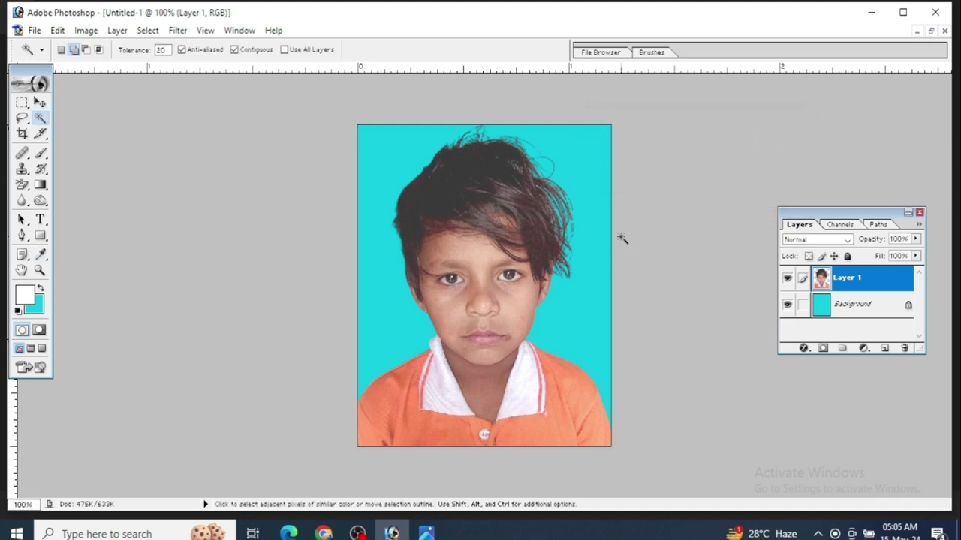
# - Brighten the boy's layer with an RGB Curves adjustment, raising the midtones to a point at input 116, output 144
pyautogui.click(86, 30)
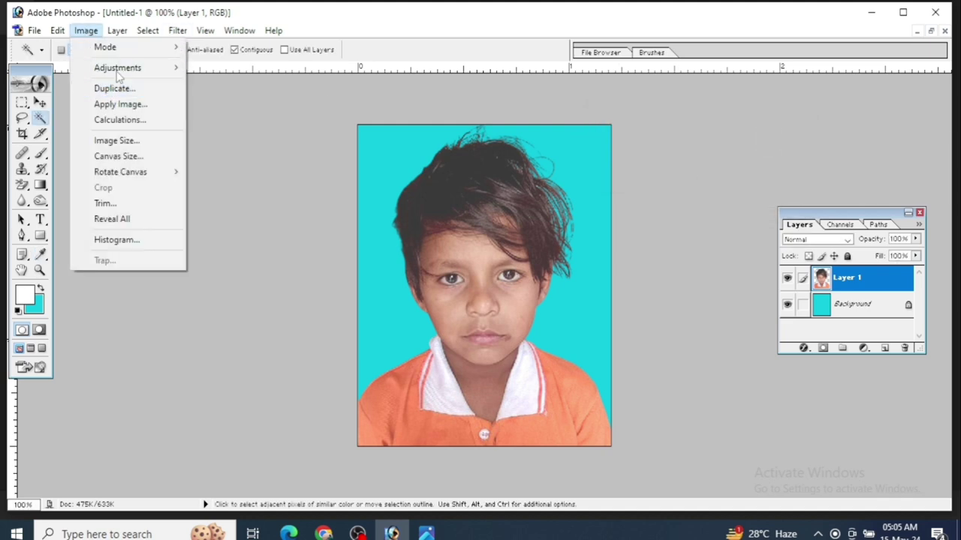
pyautogui.moveTo(119, 72)
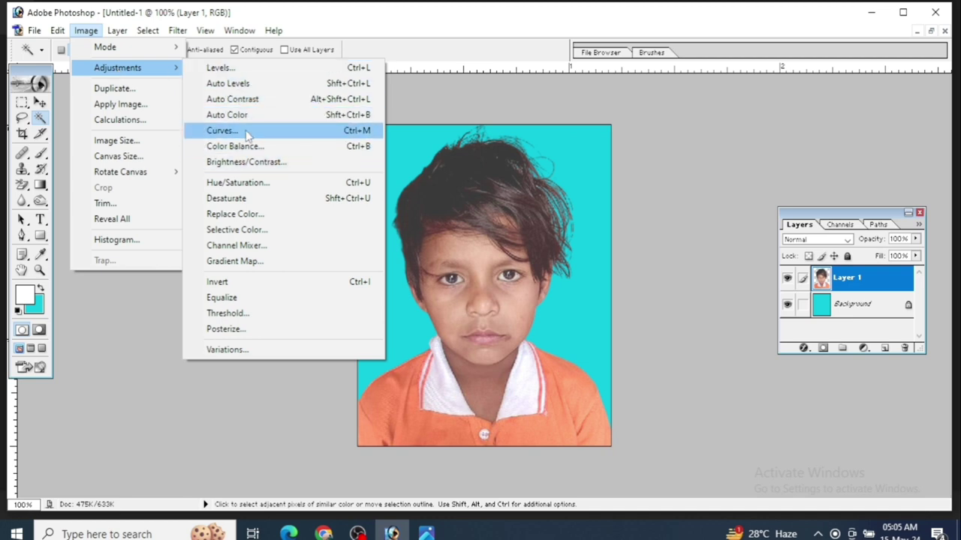
pyautogui.click(248, 133)
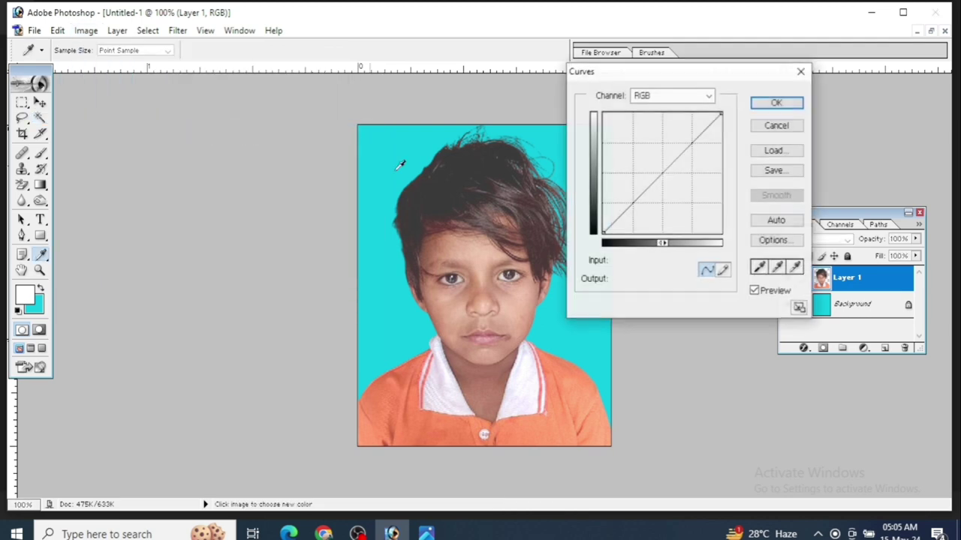
pyautogui.click(624, 207)
pyautogui.moveTo(624, 206); pyautogui.dragTo(647, 179)
pyautogui.click(644, 183)
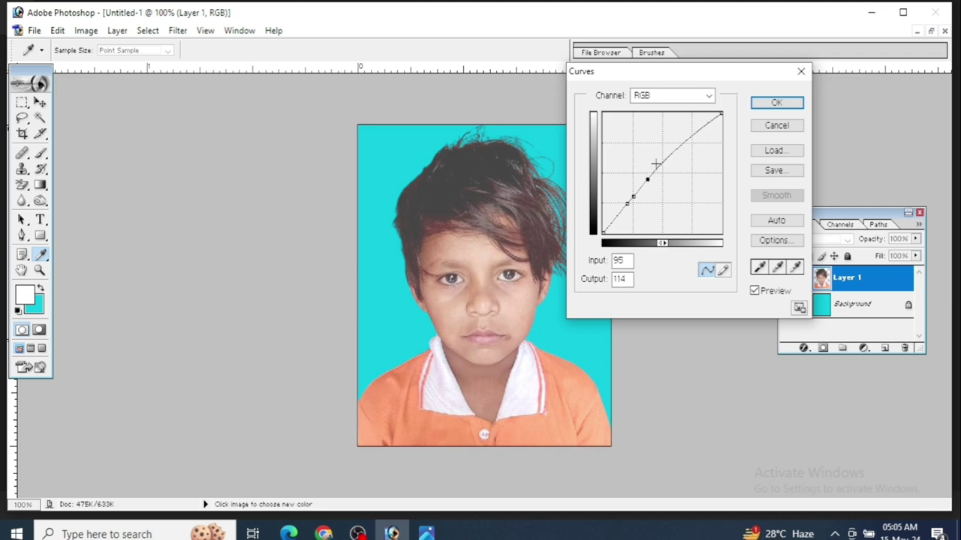
pyautogui.moveTo(656, 163); pyautogui.dragTo(656, 164)
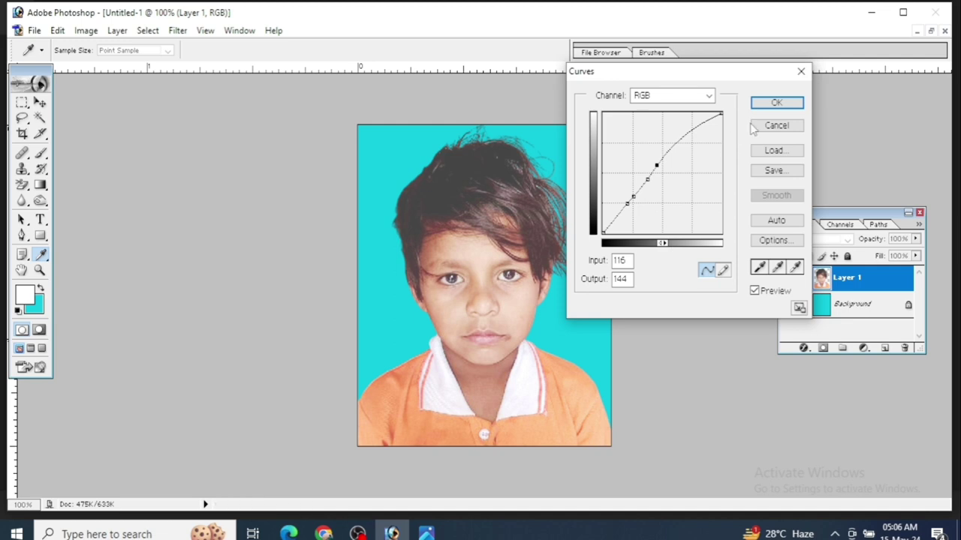
pyautogui.click(773, 105)
pyautogui.press('w')
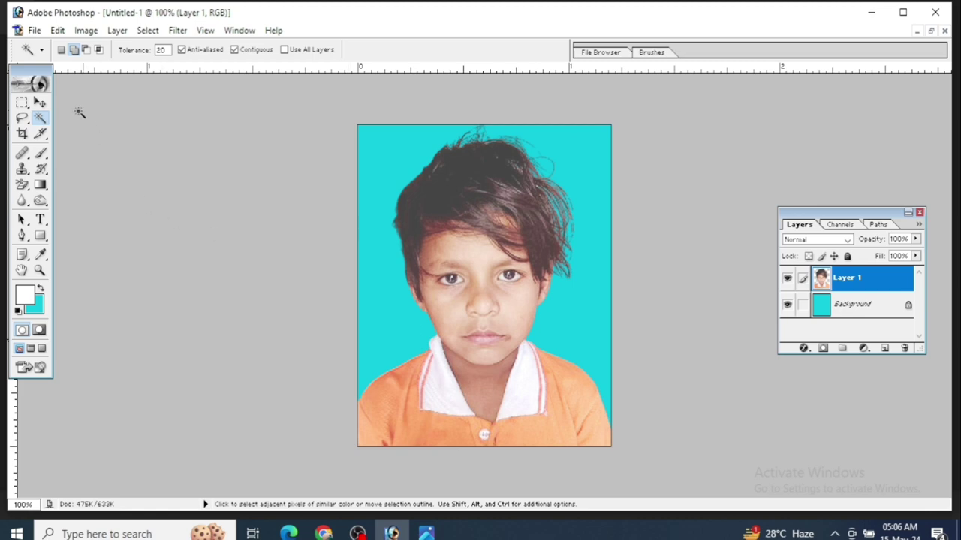
# - Apply Auto Contrast to the boy's layer and sample the forehead skin tone as the foreground colour
pyautogui.click(85, 30)
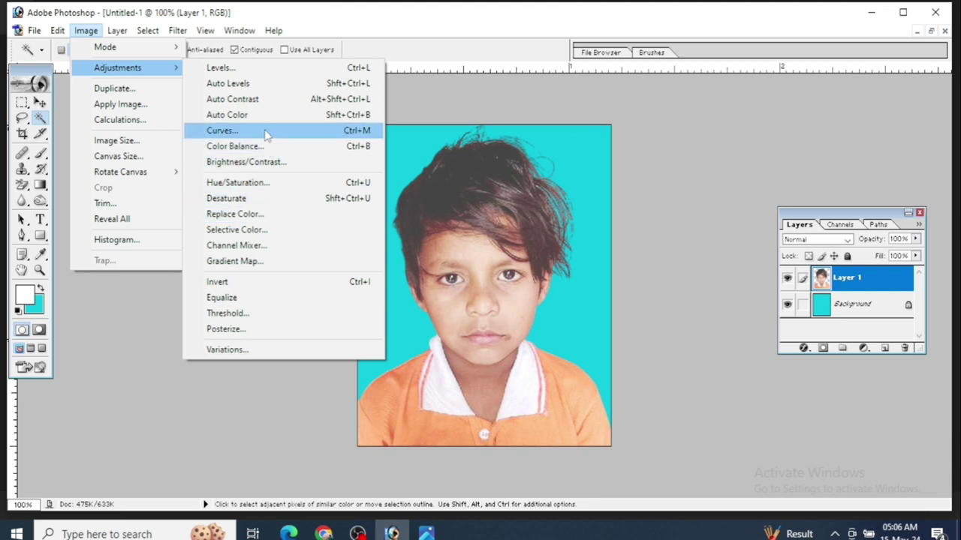
pyautogui.click(233, 99)
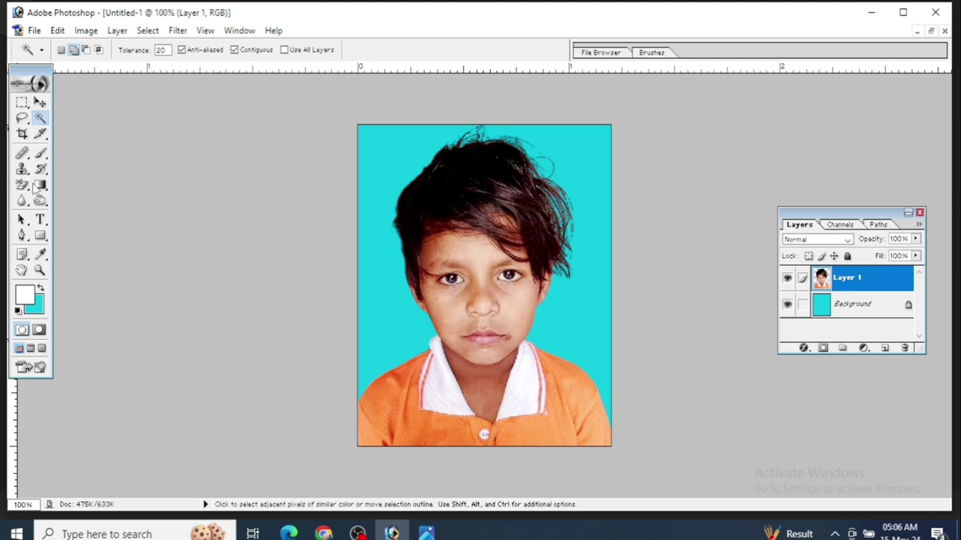
pyautogui.click(40, 255)
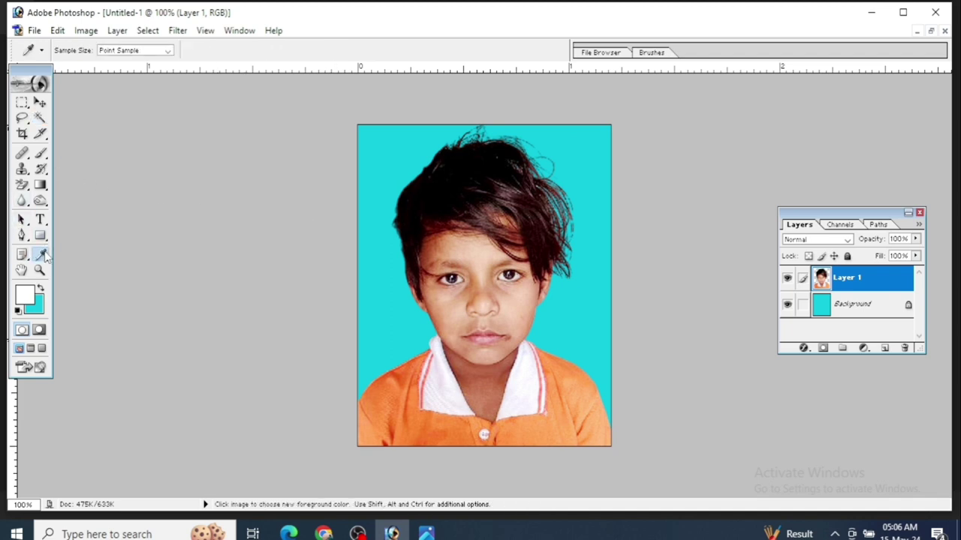
pyautogui.click(485, 251)
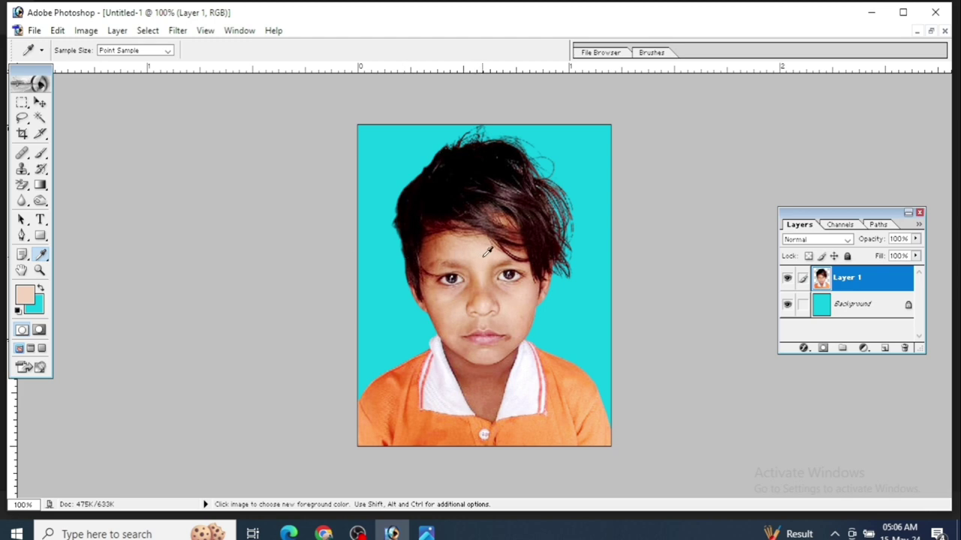
# - Paint the sampled skin tone softly over the boy's forehead and face with a 46 px soft brush, and undo the last stroke
pyautogui.click(41, 154)
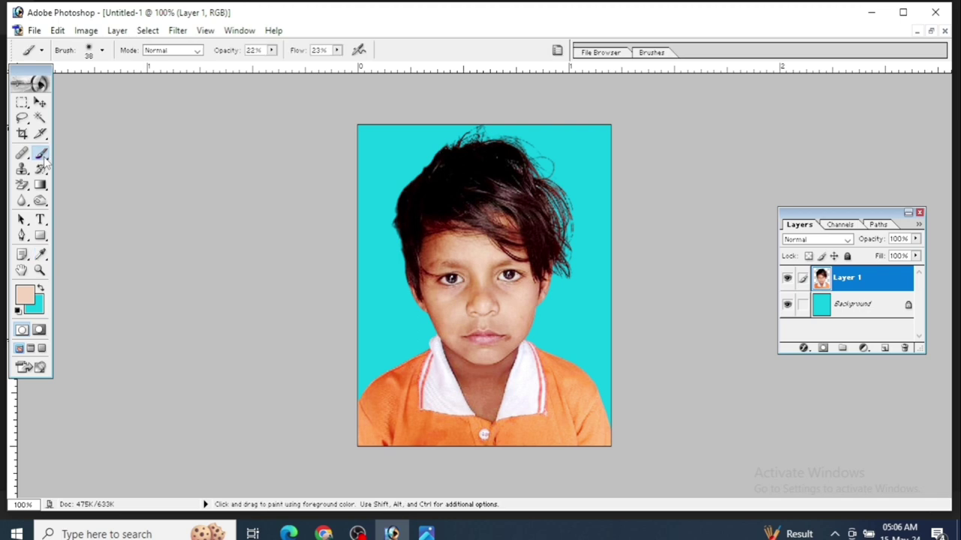
pyautogui.click(102, 51)
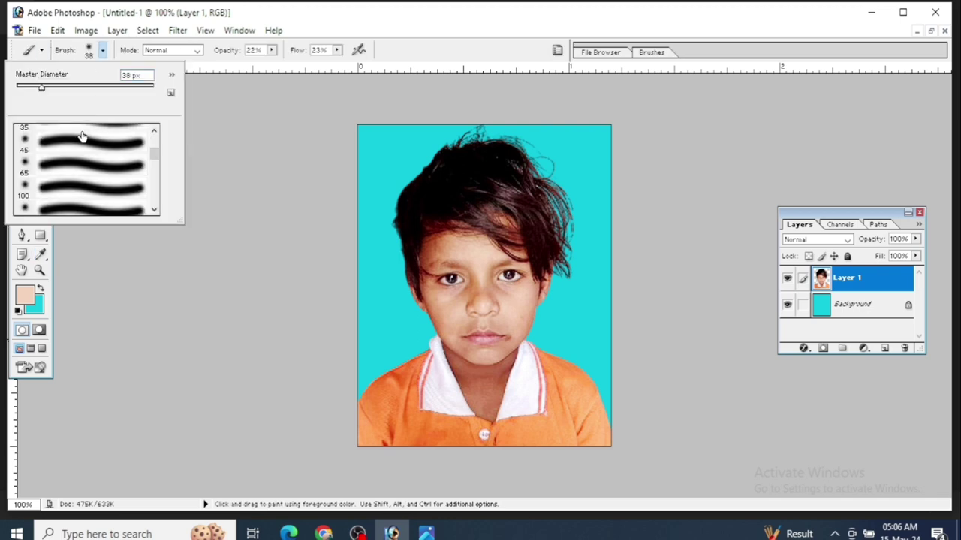
pyautogui.click(81, 174)
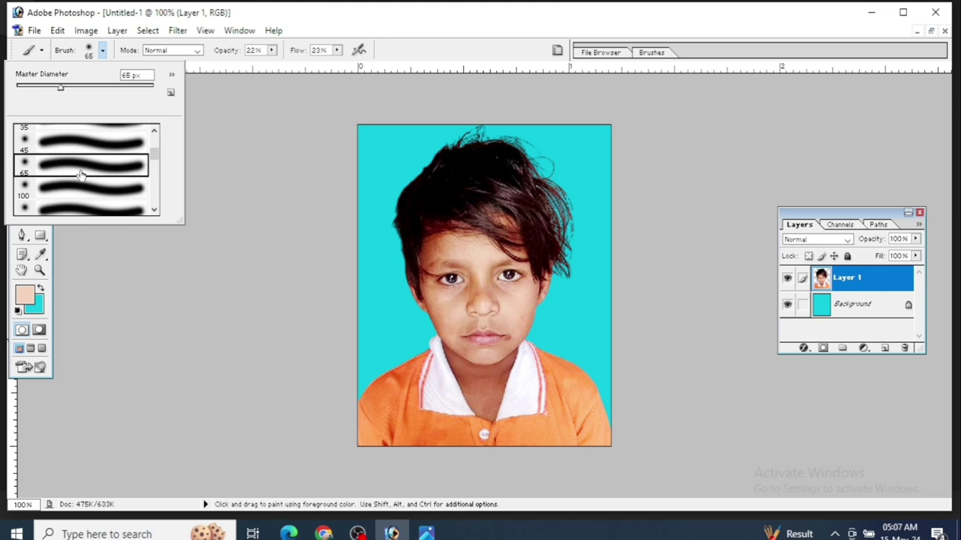
pyautogui.click(47, 87)
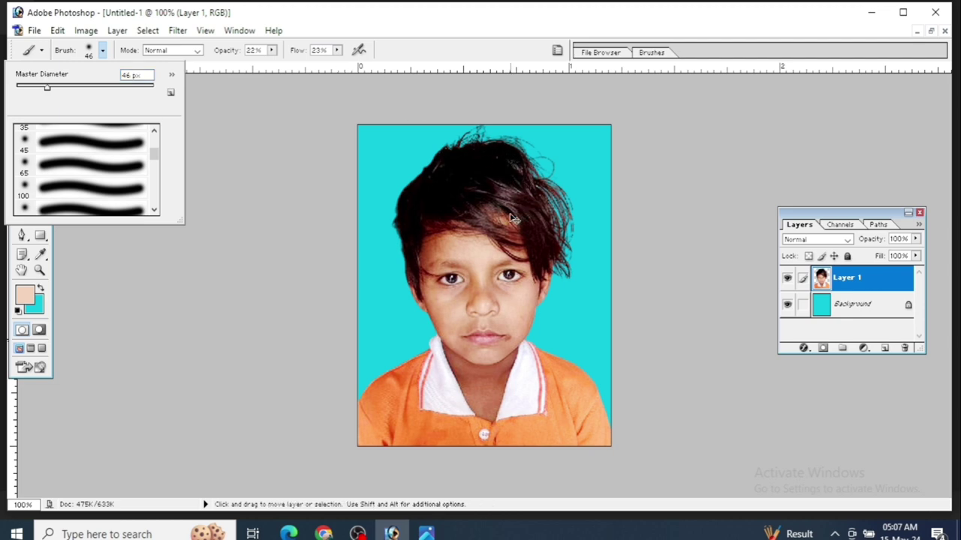
pyautogui.hotkey('ctrl', '+')
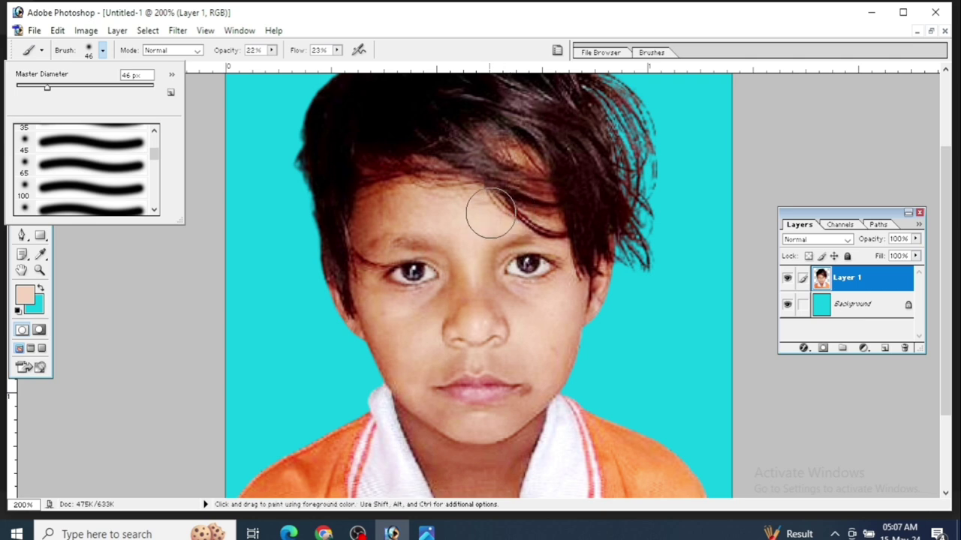
pyautogui.click(459, 216)
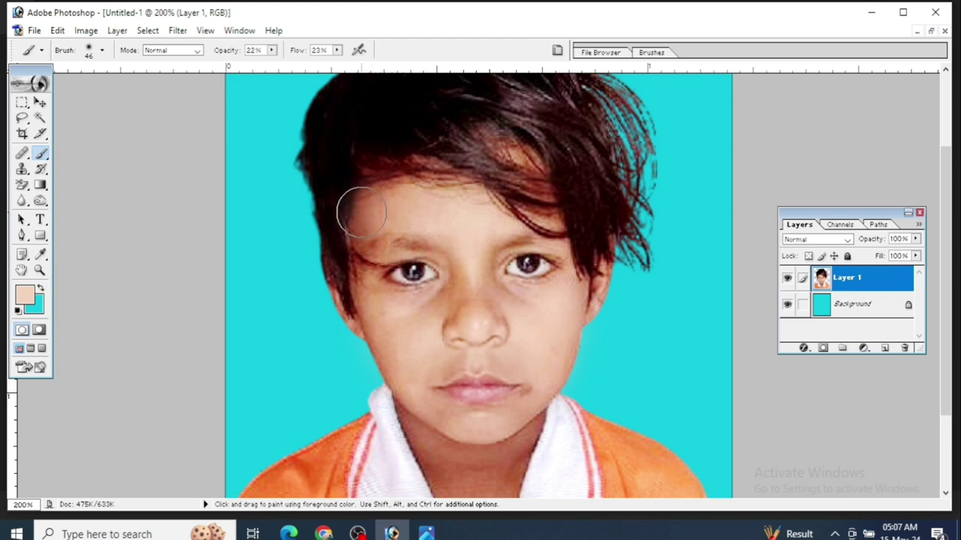
pyautogui.moveTo(366, 211)
pyautogui.mouseDown()
pyautogui.moveTo(414, 198)
pyautogui.moveTo(462, 205)
pyautogui.moveTo(515, 170)
pyautogui.mouseUp()
pyautogui.hotkey('ctrl', 'z')
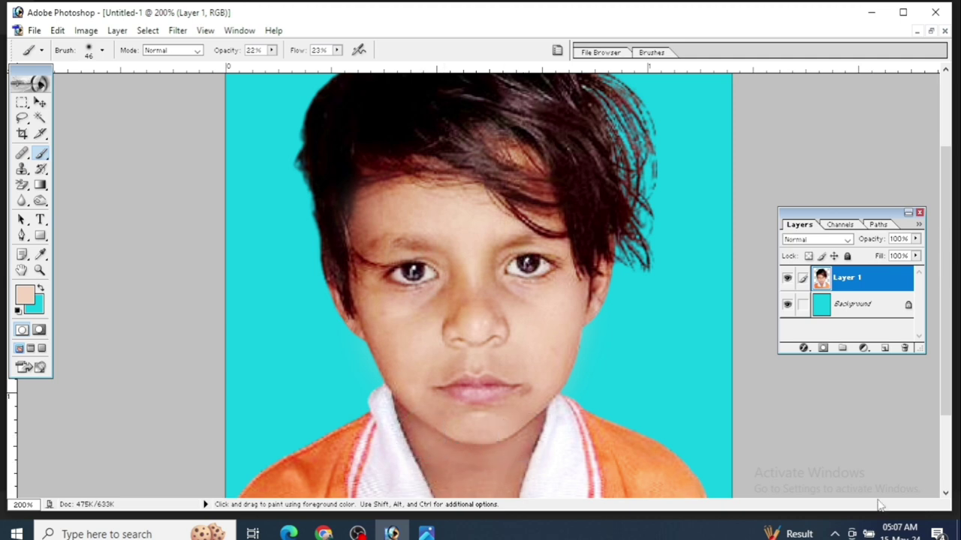
# - Select the whole canvas, outline it on Layer 1 with a 5 px black centred Stroke, and deselect
pyautogui.hotkey('ctrl', '-')
pyautogui.hotkey('ctrl', '-')
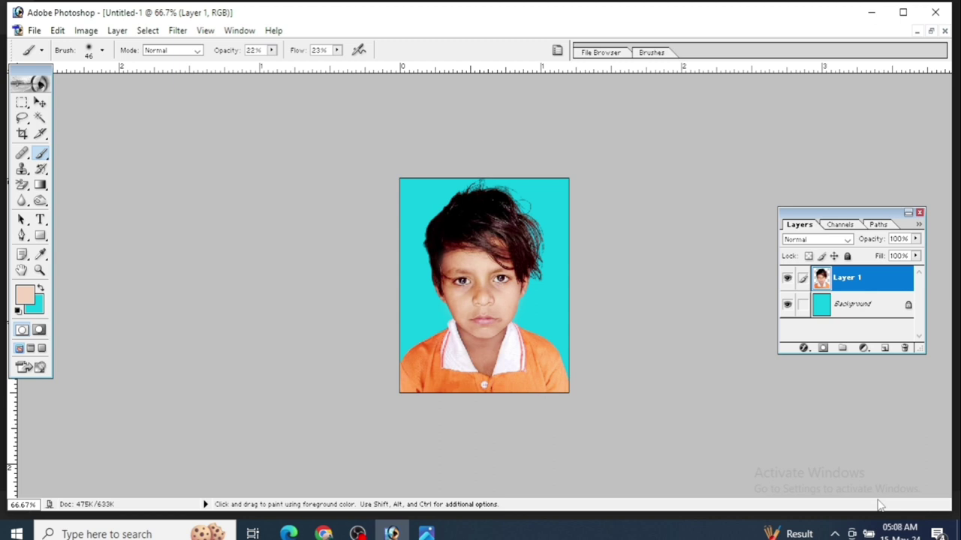
pyautogui.hotkey('ctrl', 'a')
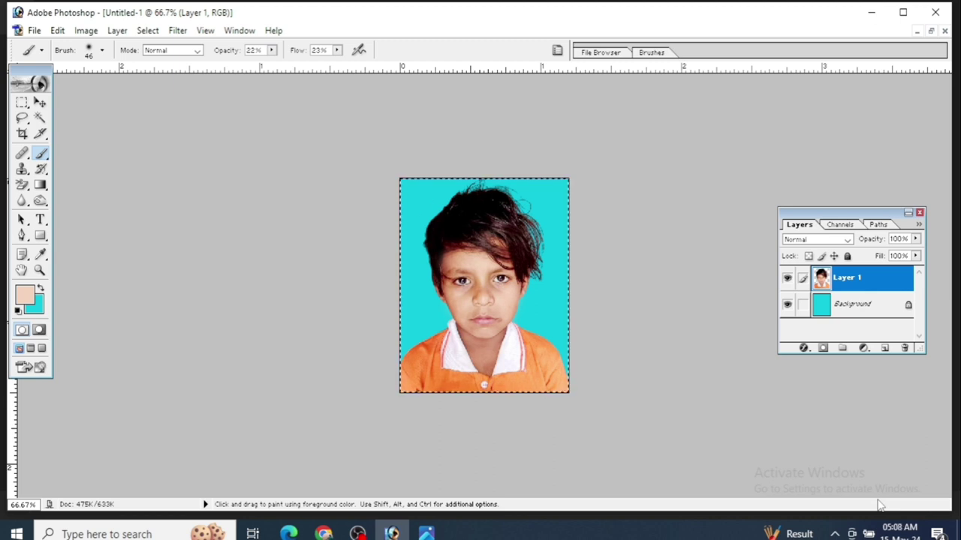
pyautogui.click(57, 30)
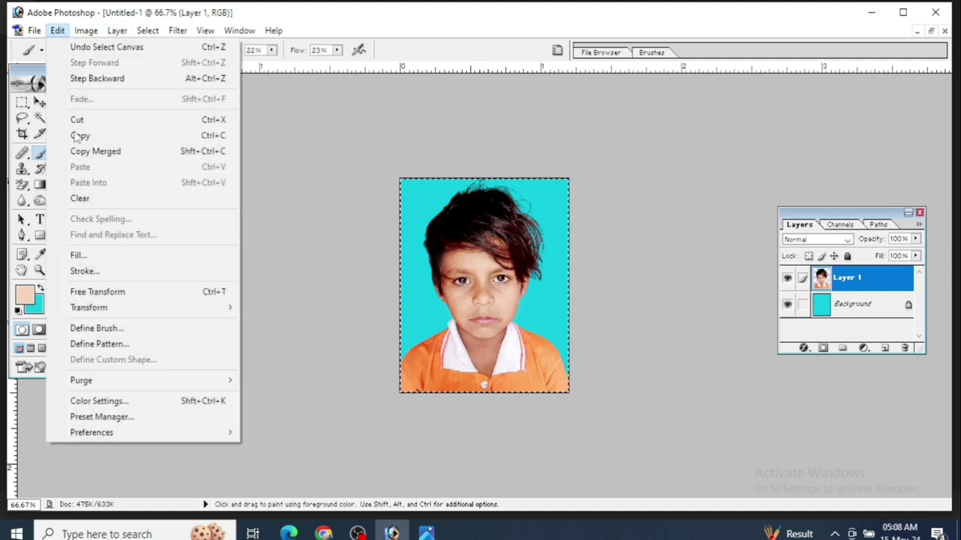
pyautogui.click(85, 271)
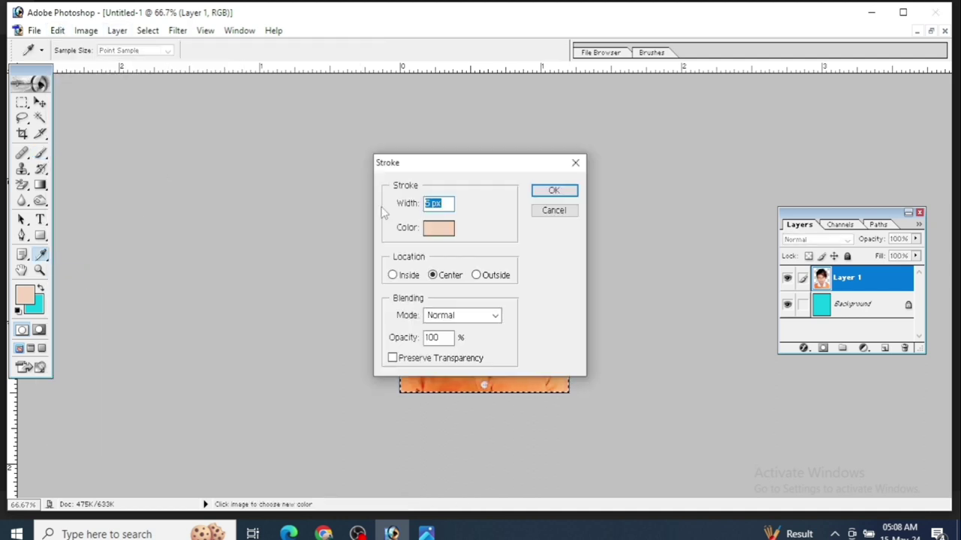
pyautogui.click(439, 233)
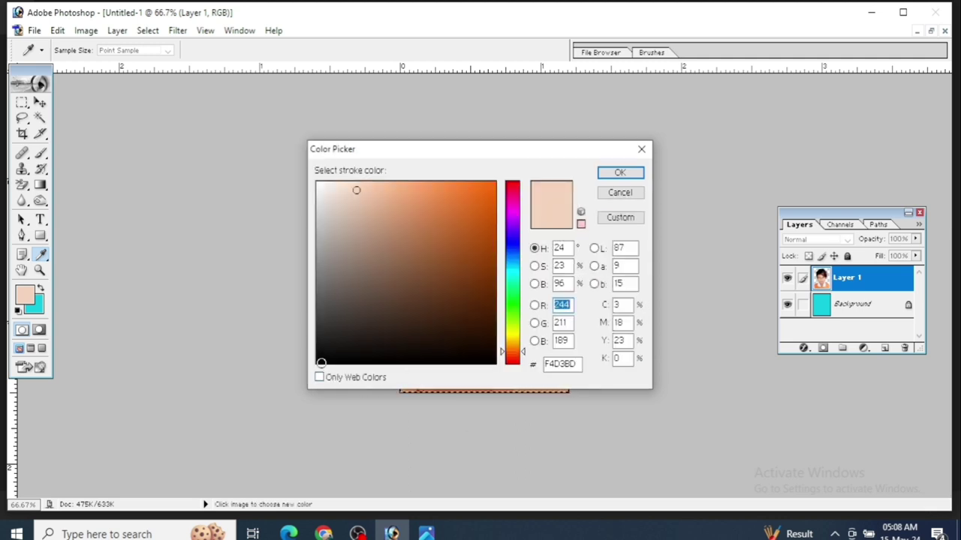
pyautogui.click(321, 363)
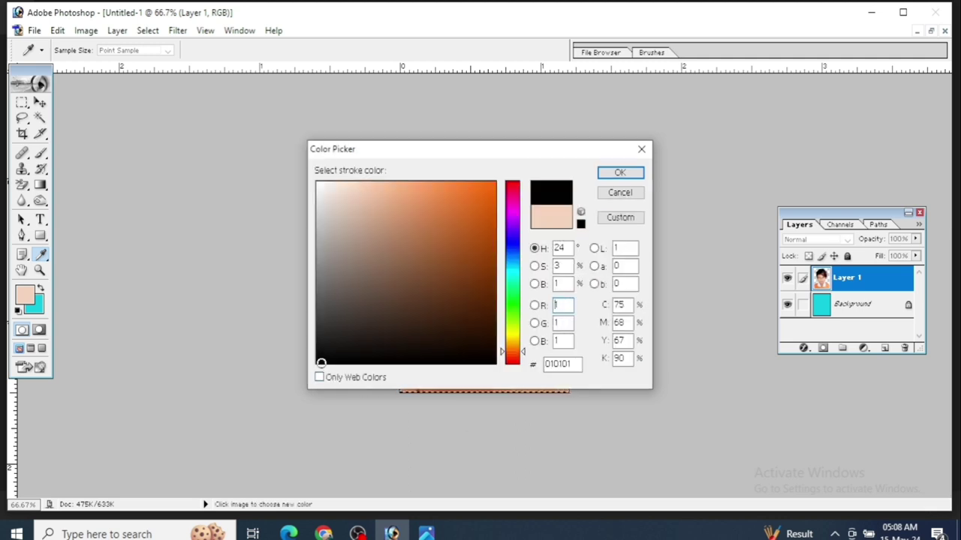
pyautogui.click(619, 172)
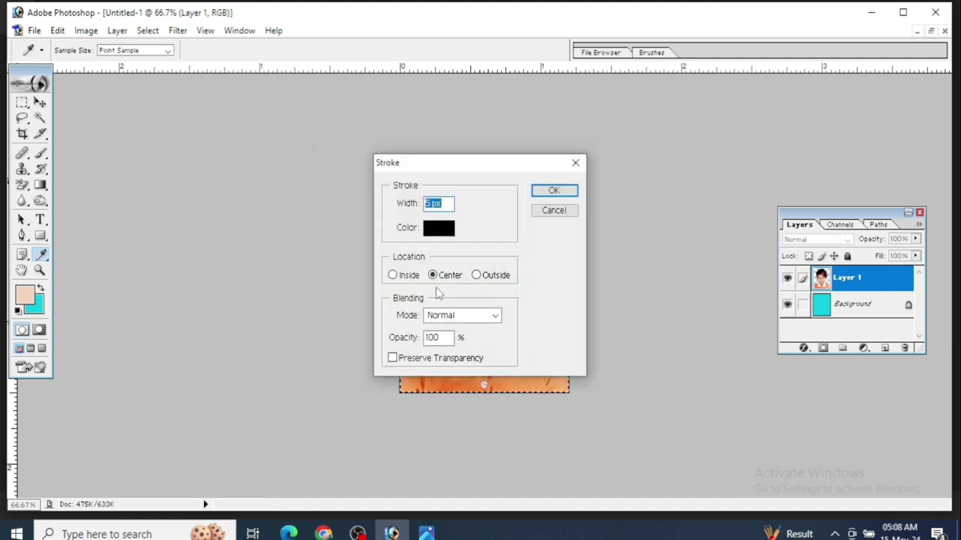
pyautogui.click(553, 189)
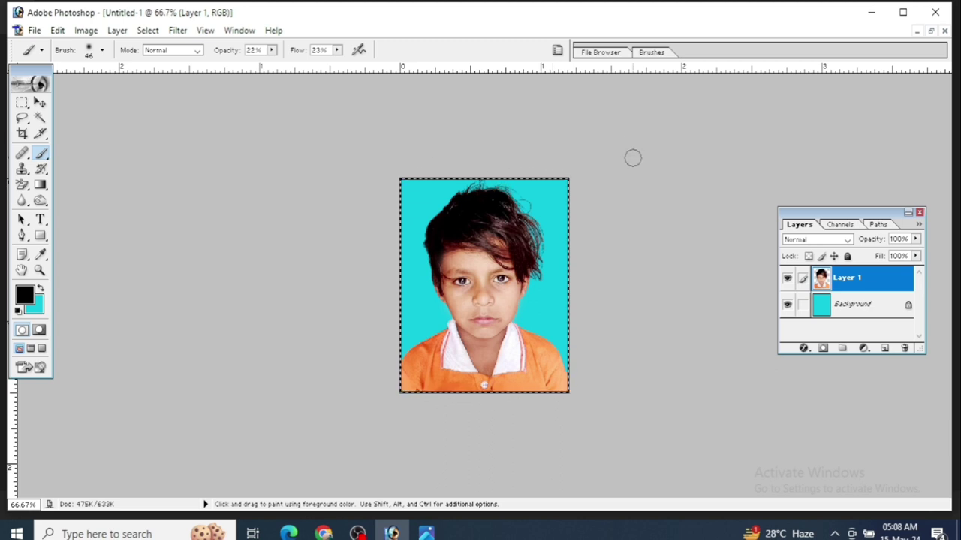
pyautogui.press('v')
pyautogui.hotkey('ctrl', 'd')
# - Create a new A4 document, 210 x 297 mm at 300 pixels/inch, in CMYK Color with white contents
pyautogui.hotkey('ctrl', 'n')
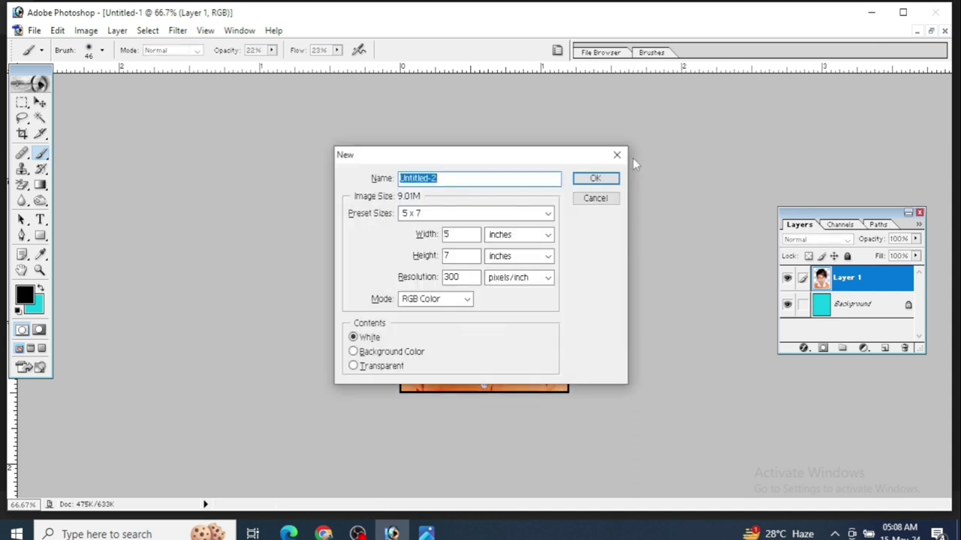
pyautogui.click(482, 214)
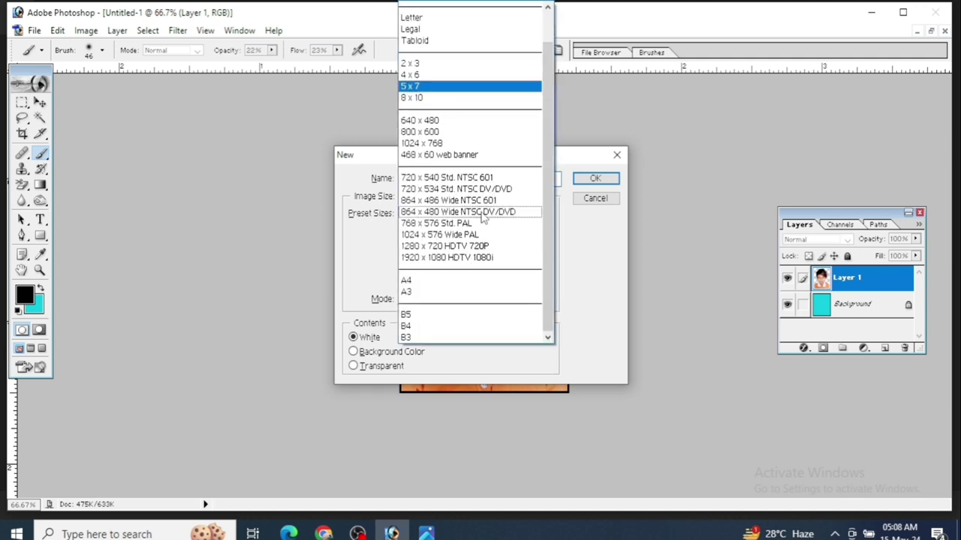
pyautogui.click(409, 280)
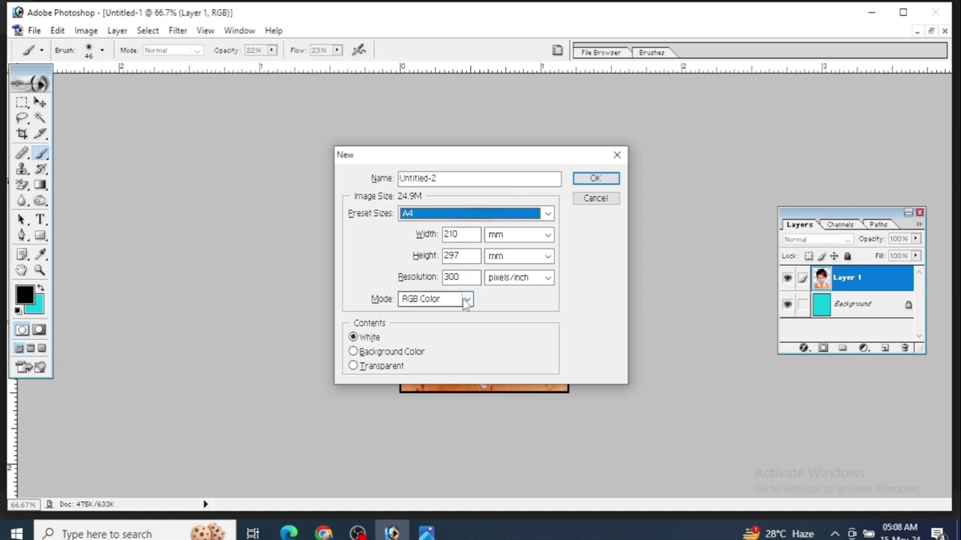
pyautogui.click(465, 301)
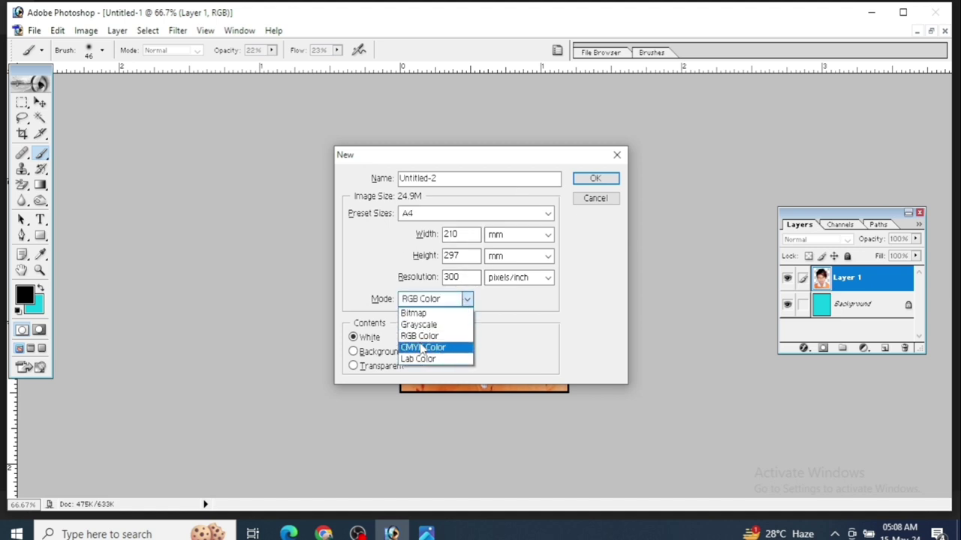
pyautogui.click(422, 349)
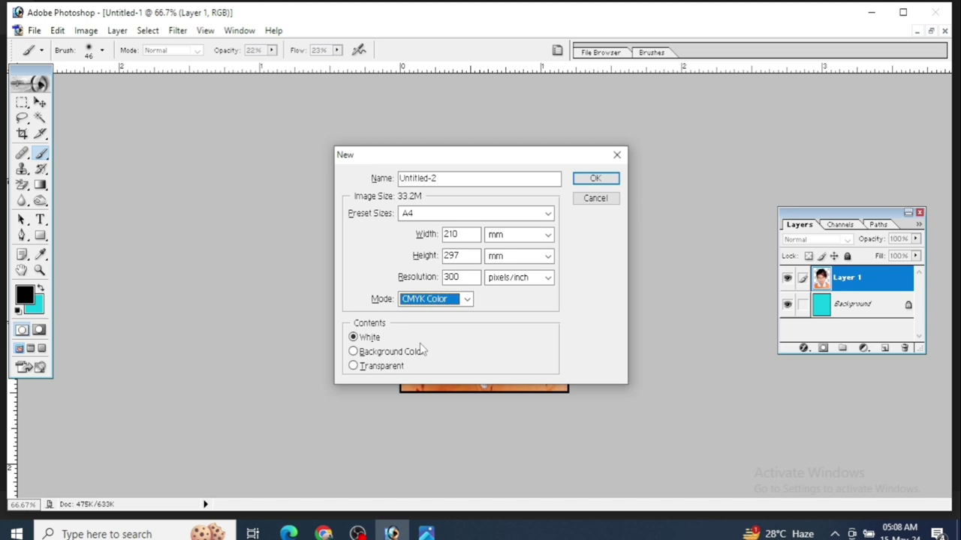
pyautogui.click(592, 180)
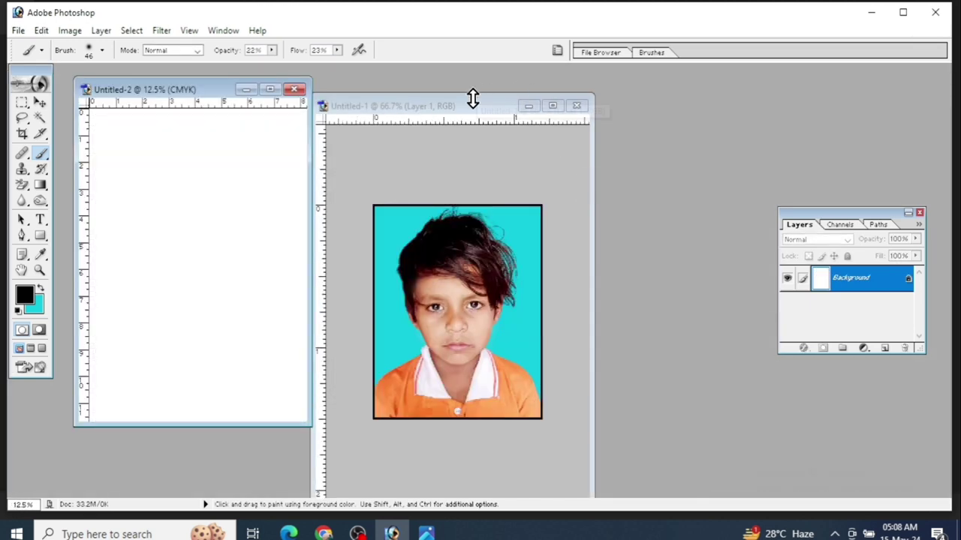
# - Try to copy only the boy's Layer 1 into the A4 document with the Move tool, and delete that copied layer
pyautogui.moveTo(472, 109); pyautogui.dragTo(598, 78)
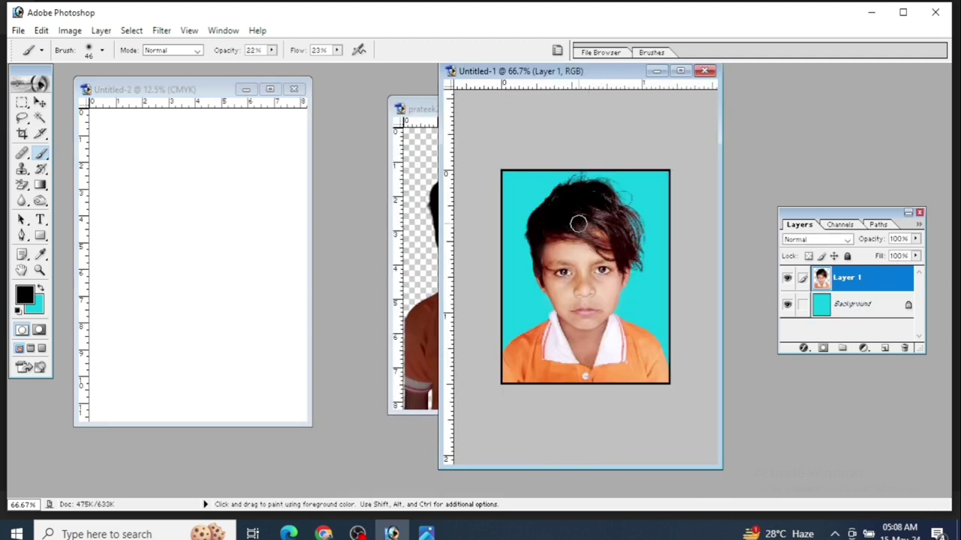
pyautogui.click(42, 103)
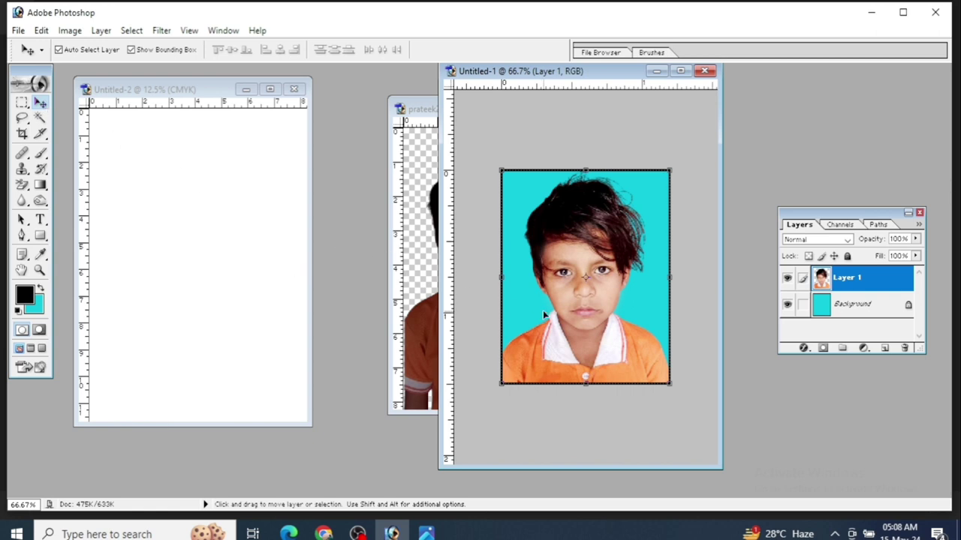
pyautogui.moveTo(543, 310); pyautogui.dragTo(204, 283)
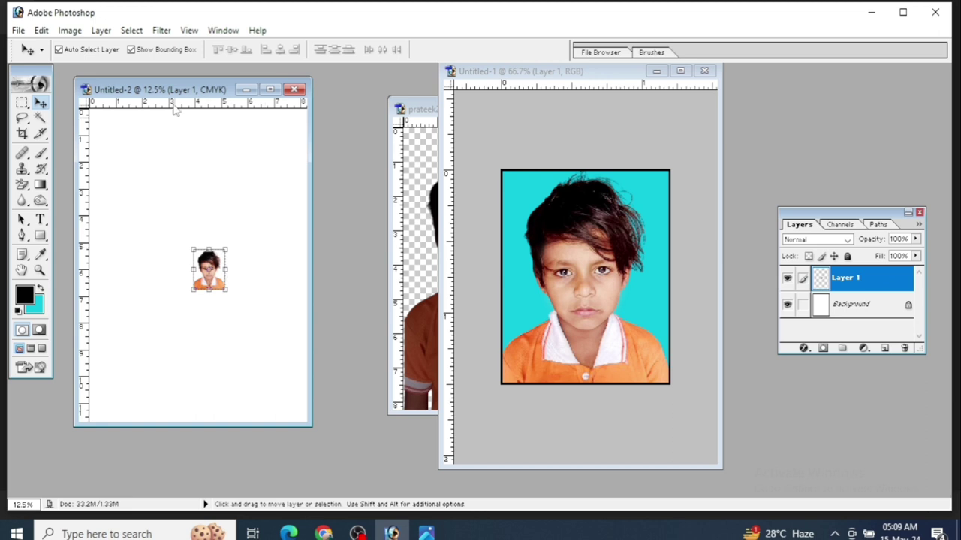
pyautogui.click(130, 31)
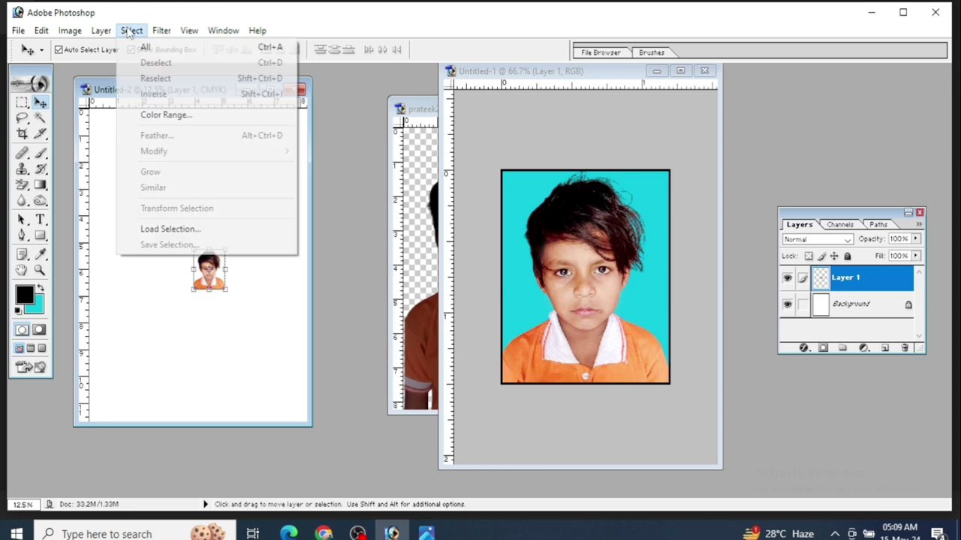
pyautogui.moveTo(104, 34)
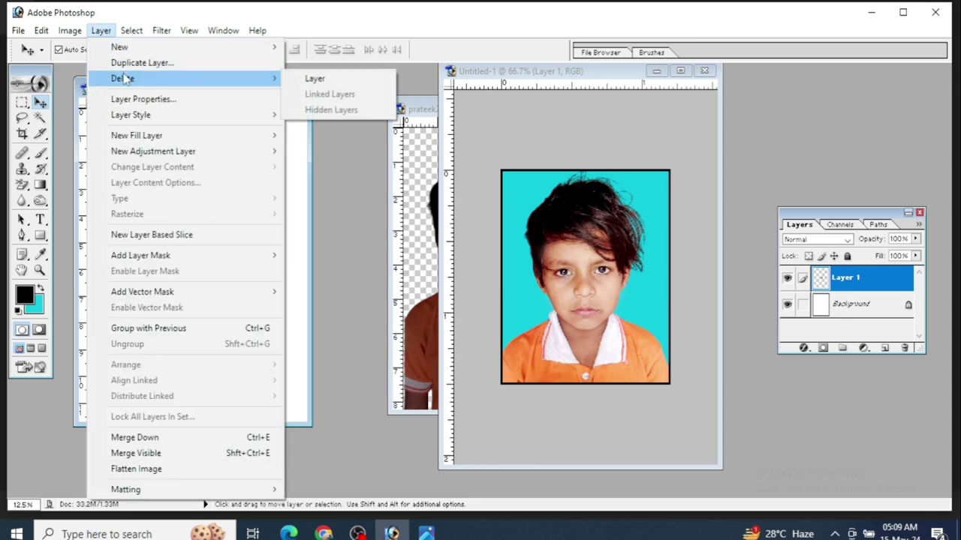
pyautogui.click(311, 80)
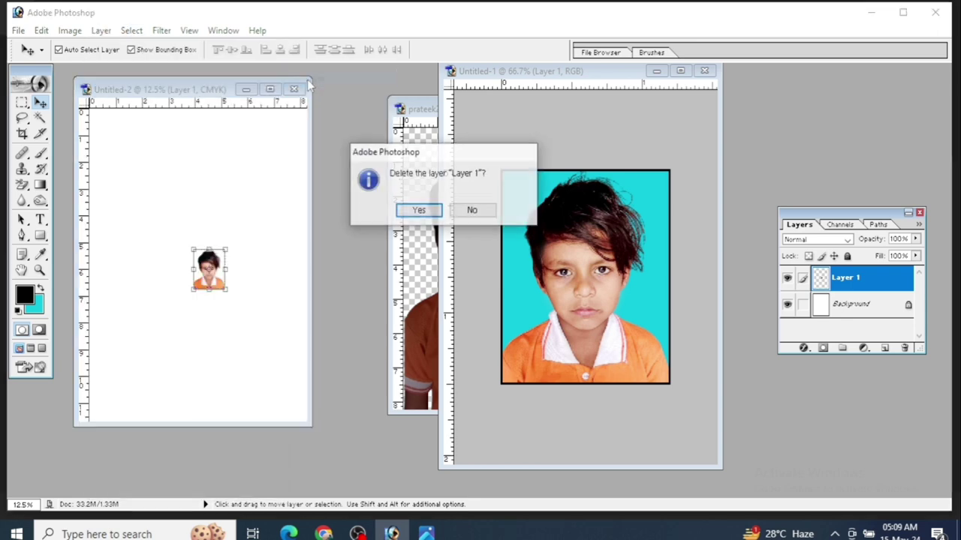
pyautogui.click(419, 211)
# - Merge the boy's layer down into the cyan background of Untitled-1 and copy the merged photo into the A4 document
pyautogui.click(530, 245)
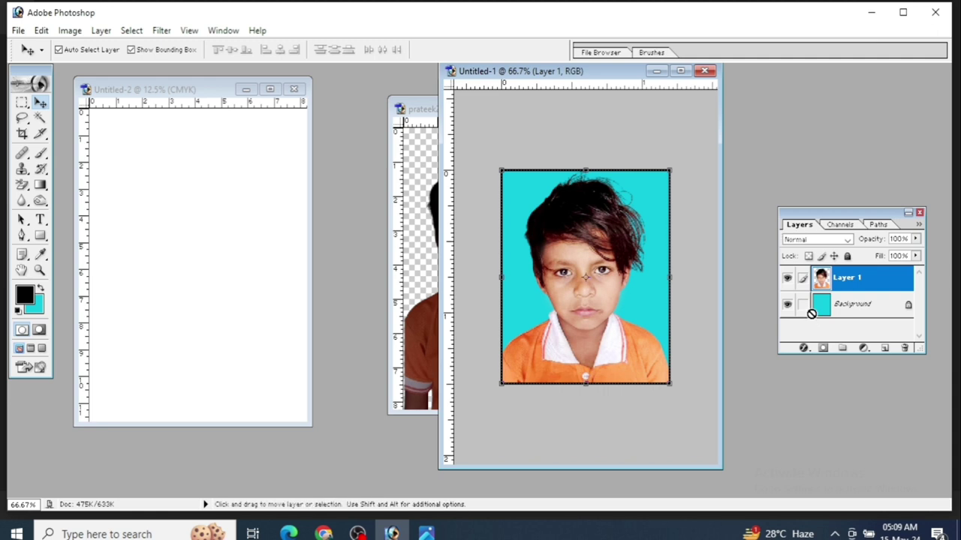
pyautogui.hotkey('ctrl', 'e')
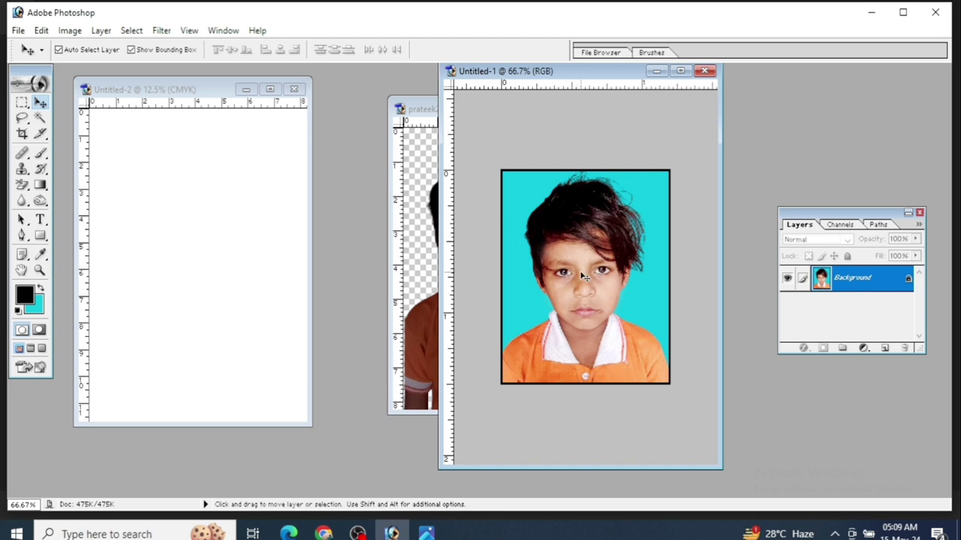
pyautogui.moveTo(508, 264); pyautogui.dragTo(194, 251)
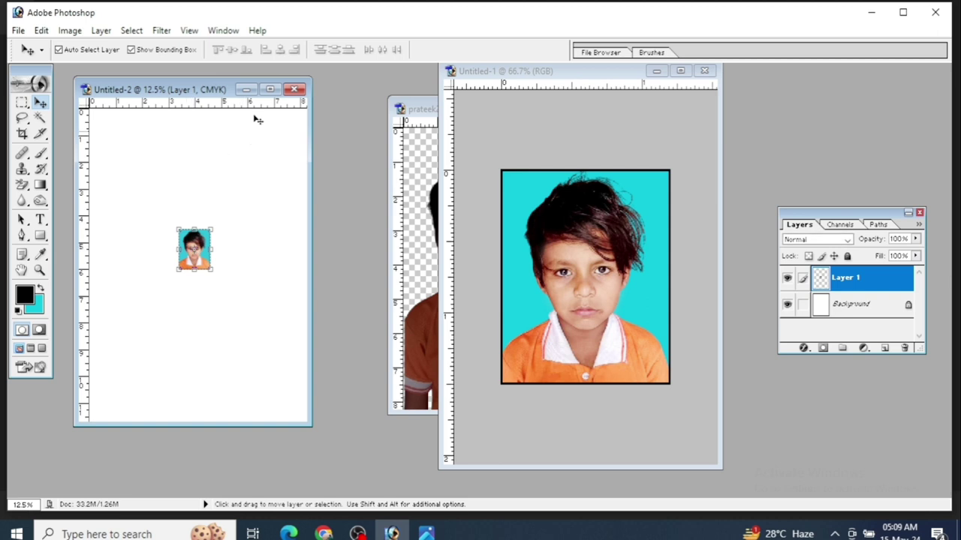
# - Maximize the A4 document and place a horizontal guide just below its top edge and a vertical guide about 0.1 in inside its left edge
pyautogui.click(270, 89)
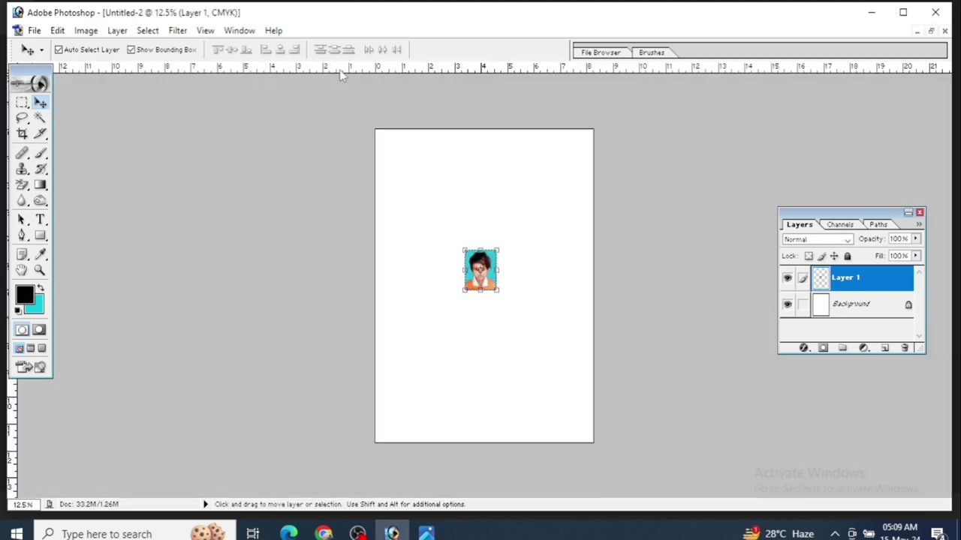
pyautogui.moveTo(342, 75); pyautogui.dragTo(343, 131)
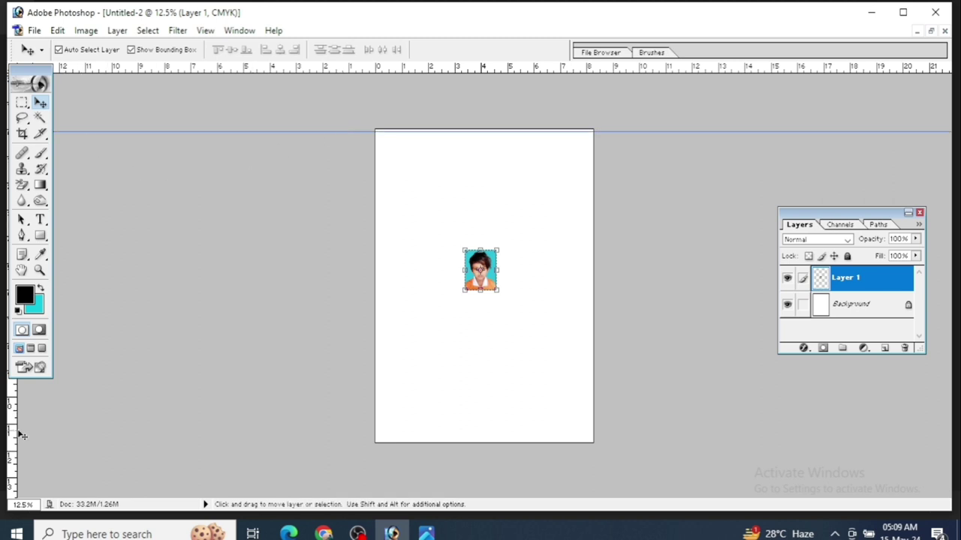
pyautogui.moveTo(23, 435); pyautogui.dragTo(378, 457)
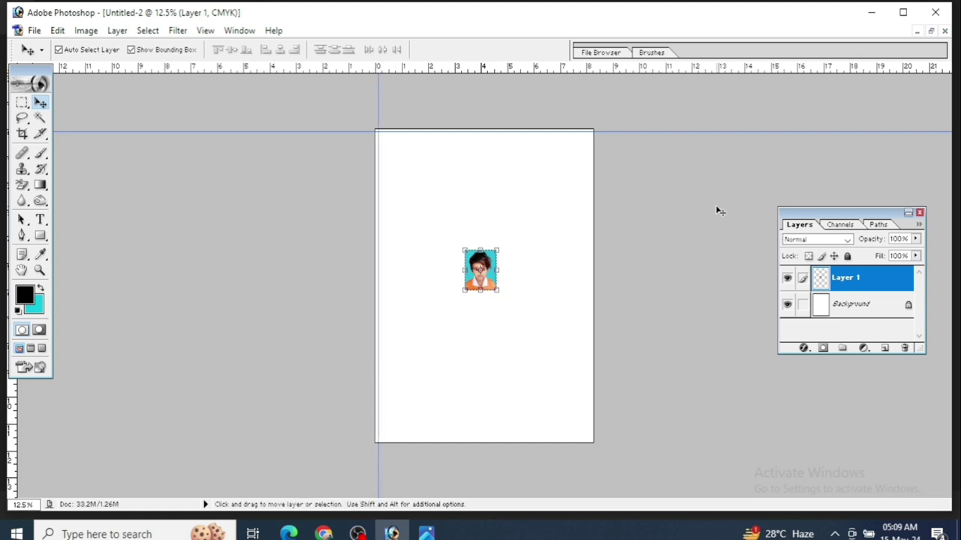
pyautogui.hotkey('ctrl', '+')
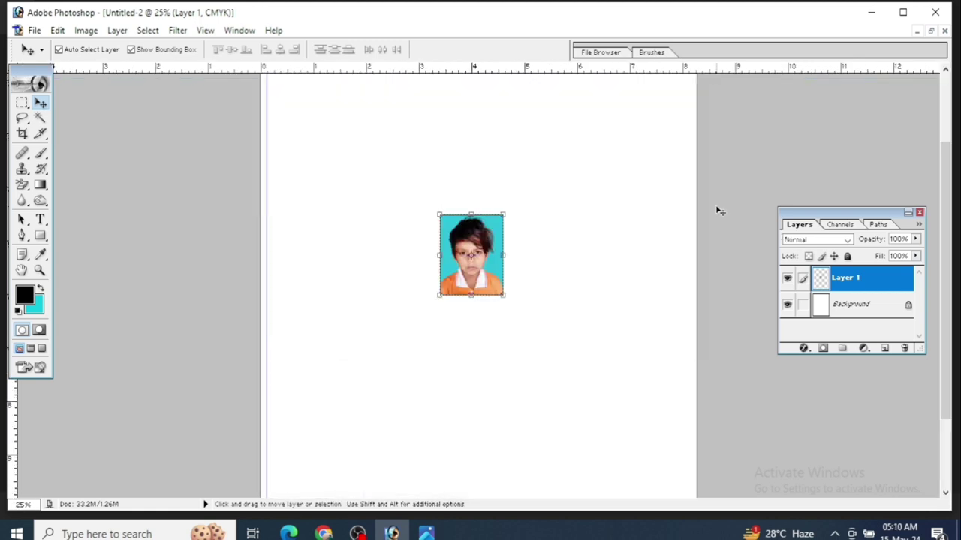
pyautogui.moveTo(950, 160); pyautogui.dragTo(945, 98)
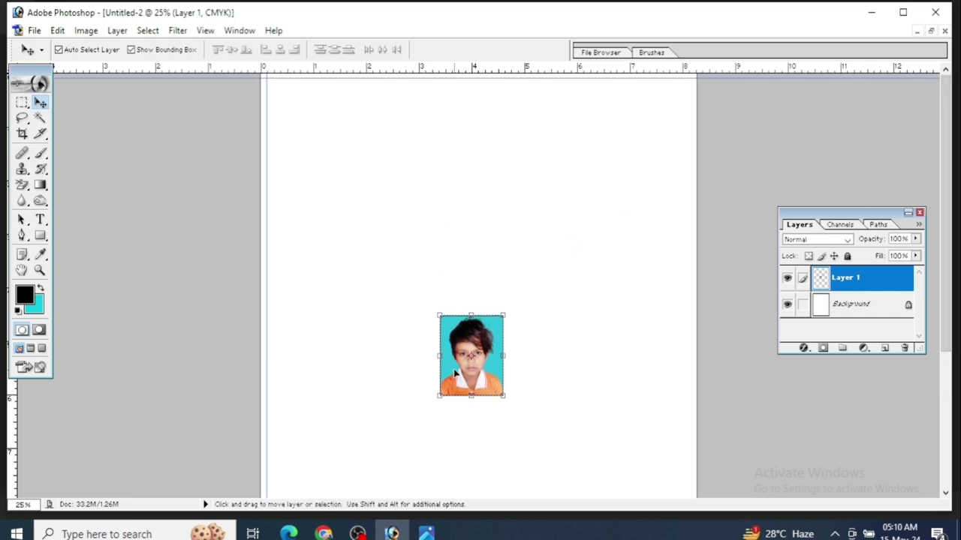
# - Move the photo into the corner where the two guides meet and duplicate it across the page to form a row of six
pyautogui.moveTo(454, 368); pyautogui.dragTo(283, 140)
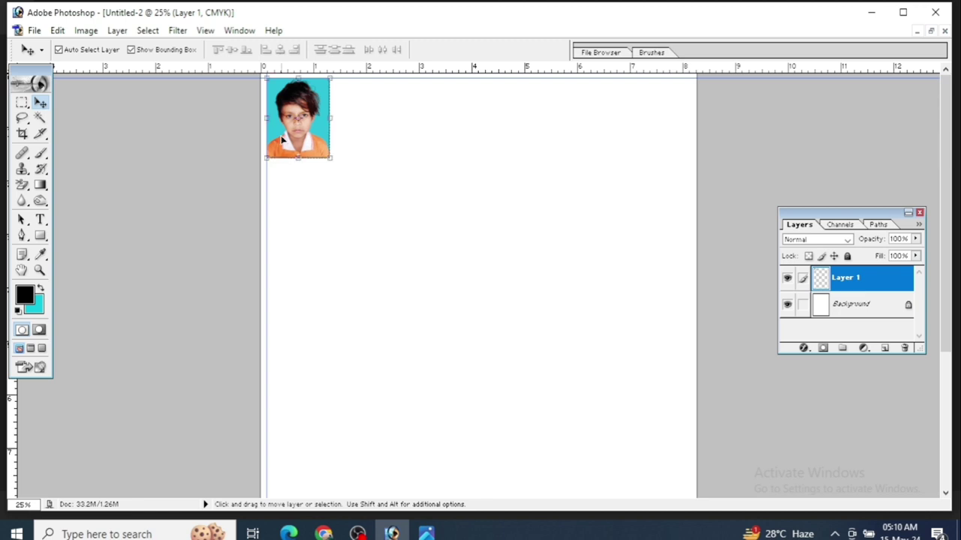
pyautogui.press('alt')
pyautogui.moveTo(282, 139); pyautogui.dragTo(561, 150)
pyautogui.press('alt')
pyautogui.press('alt')
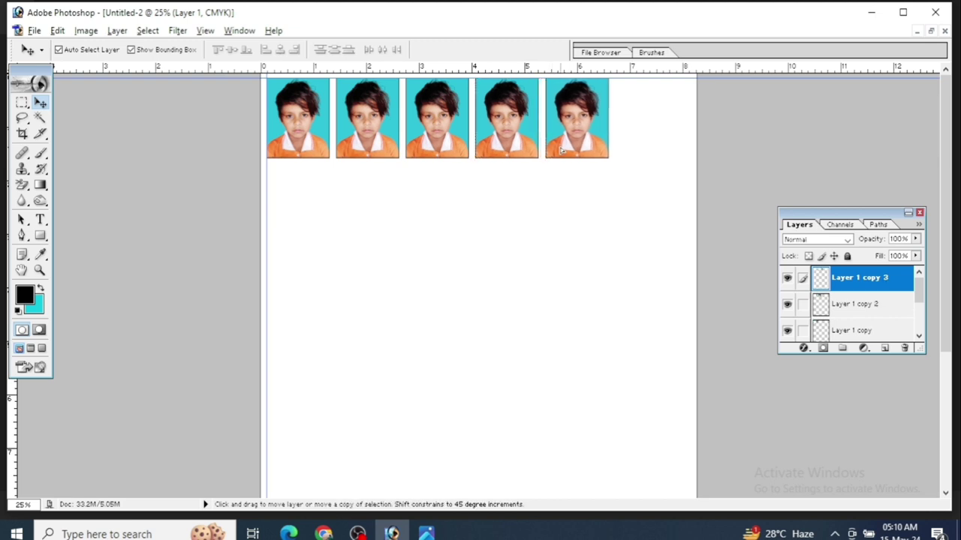
pyautogui.moveTo(561, 150); pyautogui.dragTo(642, 149)
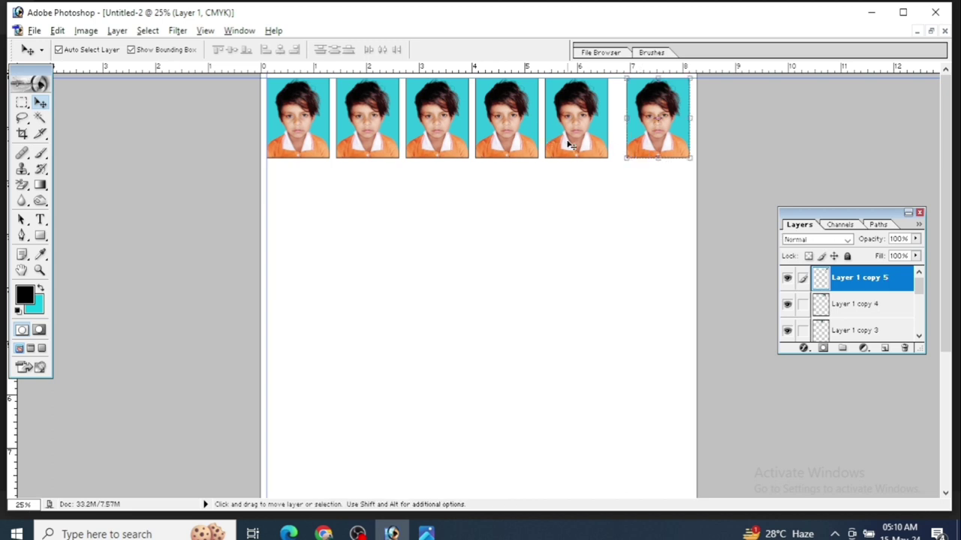
# - Select all six photos in the row, distribute them evenly by horizontal centers, and nudge the row slightly onto the vertical guide
pyautogui.press('shift')
pyautogui.keyDown('shift'); pyautogui.click(570, 145); pyautogui.keyUp('shift')
pyautogui.keyDown('shift'); pyautogui.click(506, 142); pyautogui.keyUp('shift')
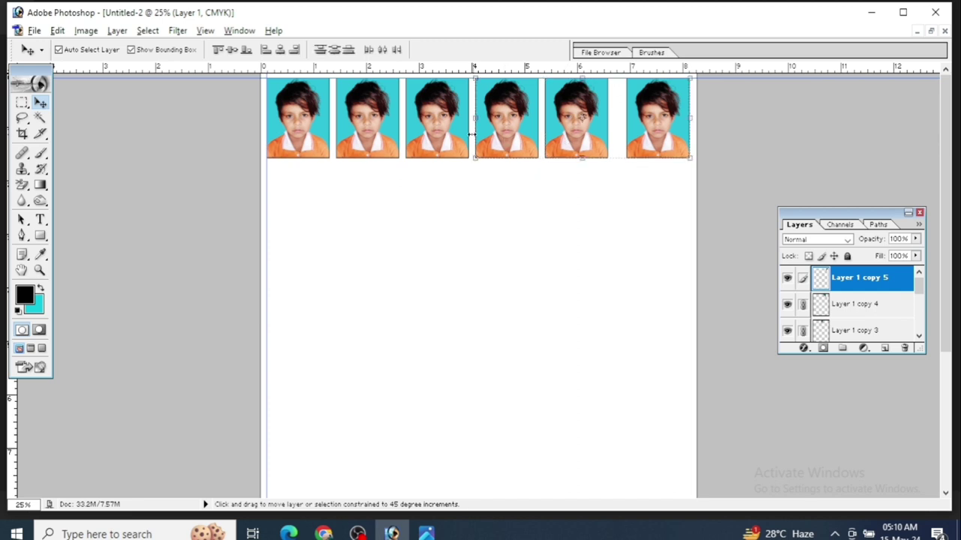
pyautogui.keyDown('shift'); pyautogui.click(454, 139); pyautogui.keyUp('shift')
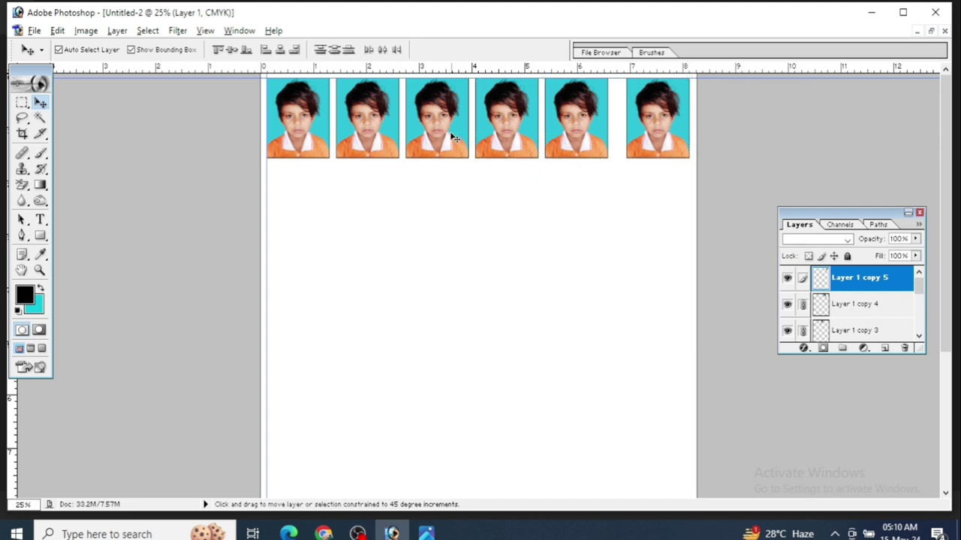
pyautogui.click(380, 140)
pyautogui.keyDown('shift'); pyautogui.click(319, 141); pyautogui.keyUp('shift')
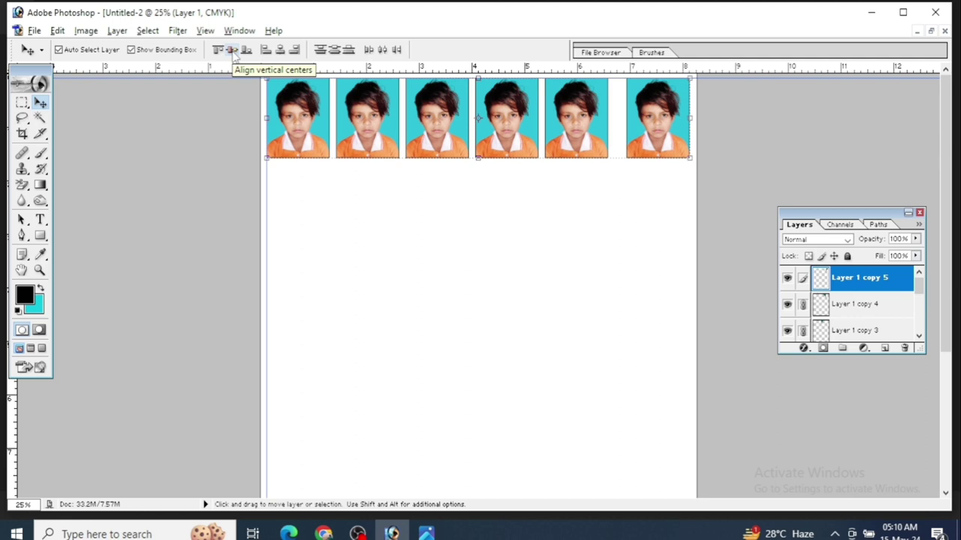
pyautogui.click(383, 53)
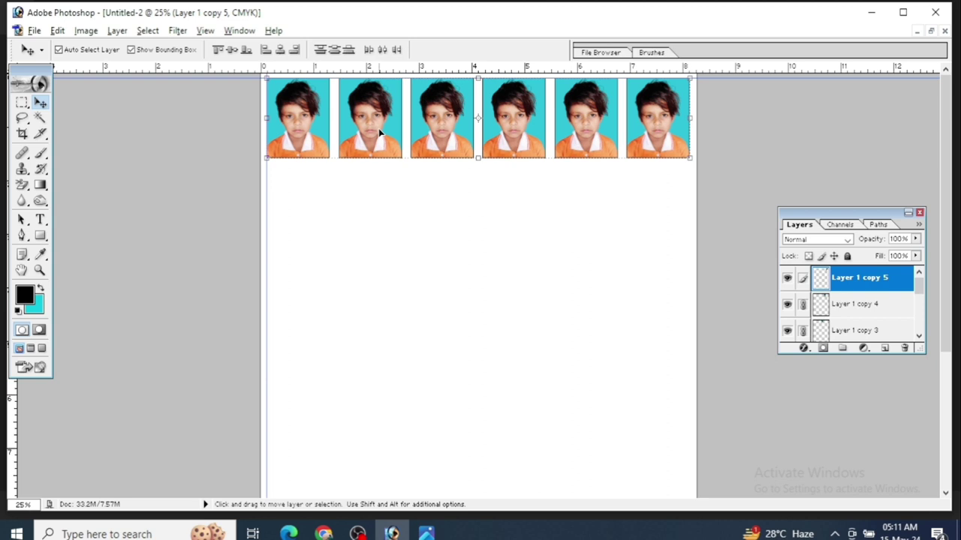
pyautogui.moveTo(380, 132)
pyautogui.mouseDown()
pyautogui.moveTo(382, 157)
pyautogui.moveTo(381, 136)
pyautogui.mouseUp()
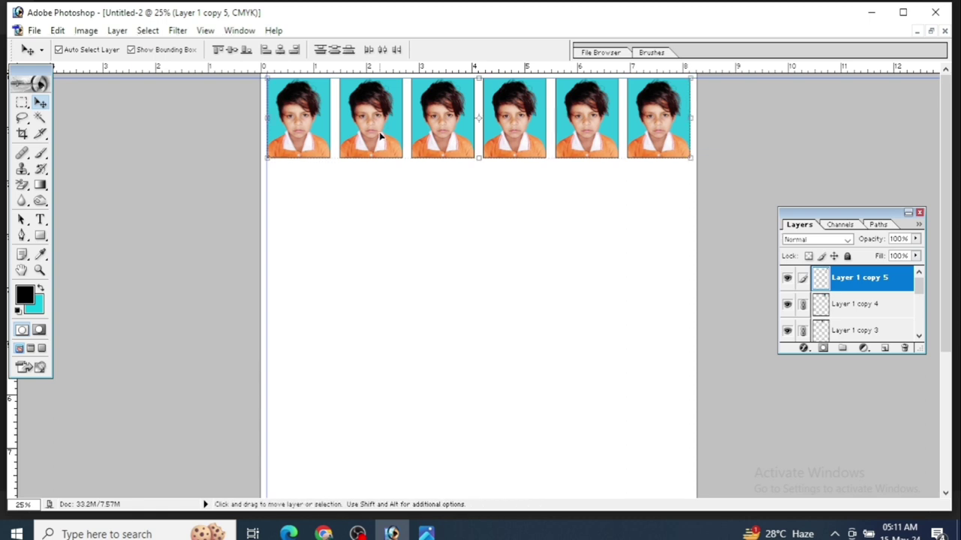
# - Merge the six linked photo layers into one layer and duplicate that row directly below the first, leaving a small gap
pyautogui.click(478, 240)
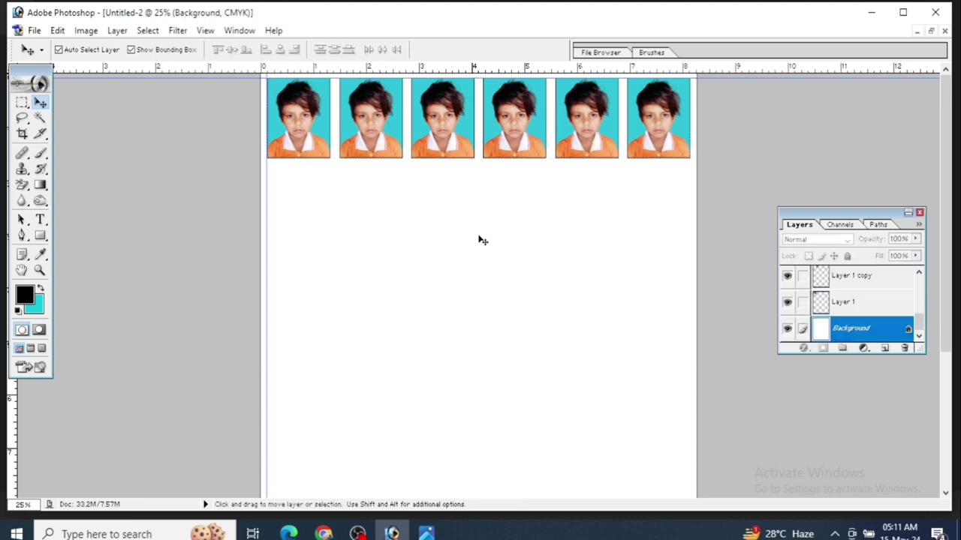
pyautogui.click(865, 310)
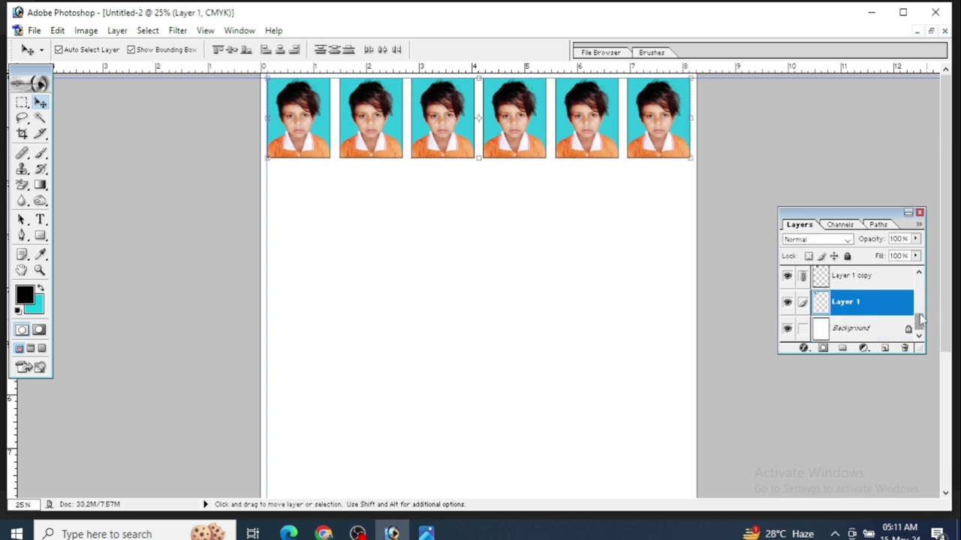
pyautogui.moveTo(919, 312); pyautogui.dragTo(920, 279)
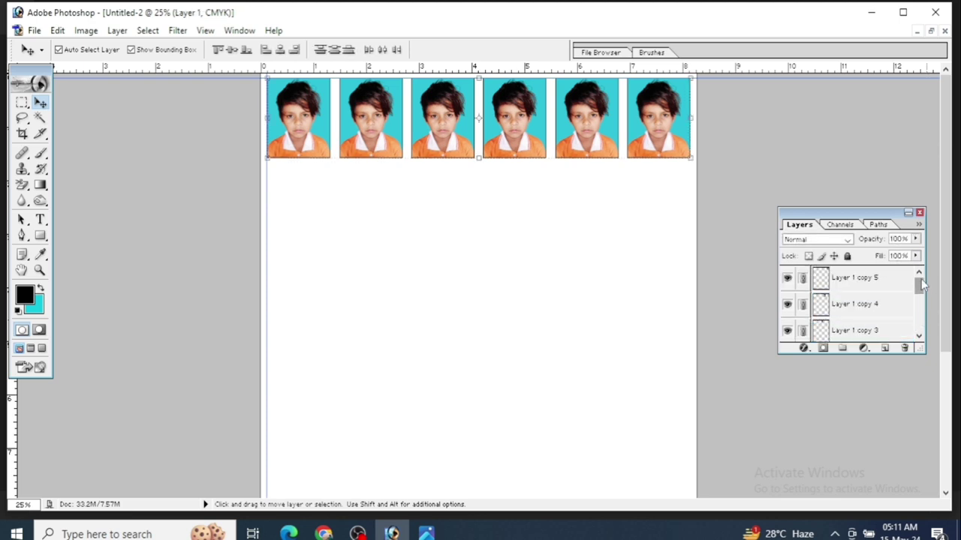
pyautogui.click(870, 277)
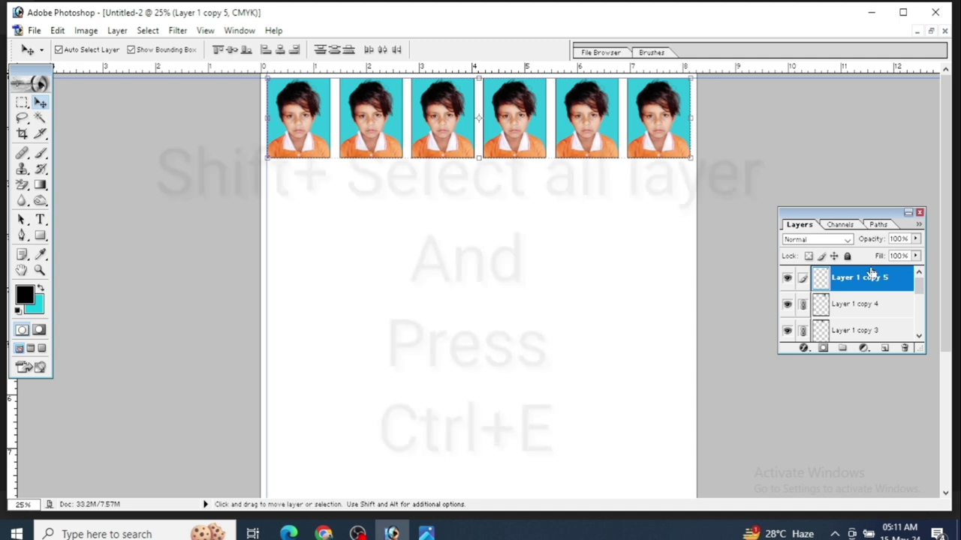
pyautogui.hotkey('ctrl', 'e')
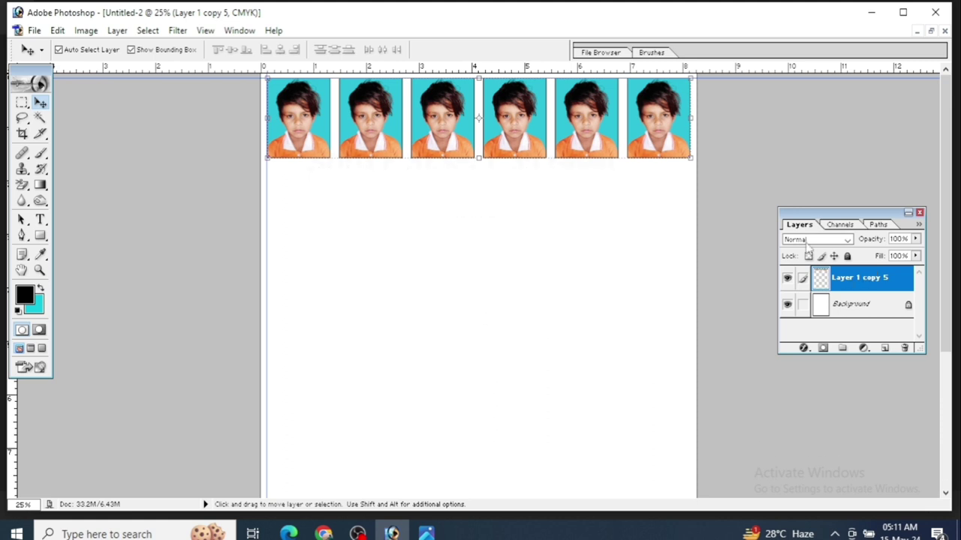
pyautogui.press('alt')
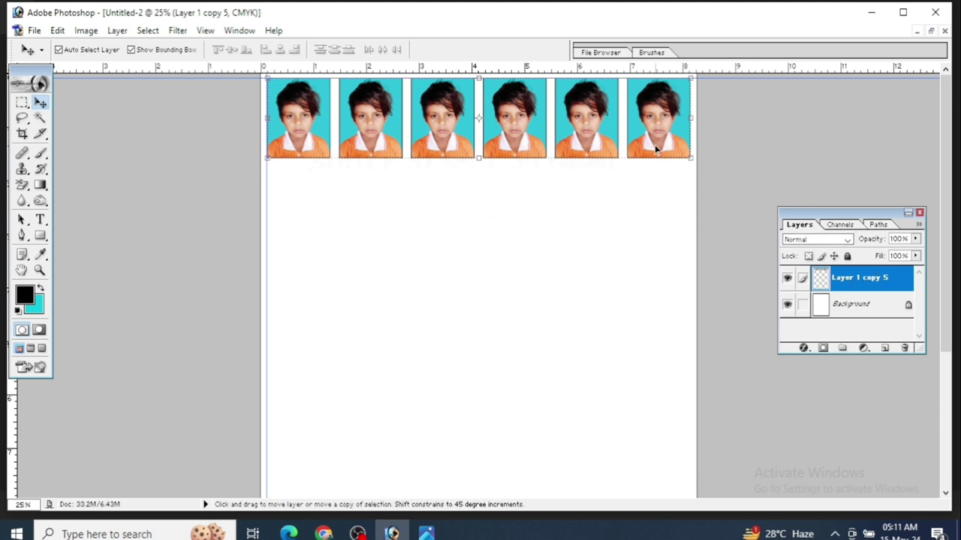
pyautogui.moveTo(655, 148); pyautogui.dragTo(652, 238)
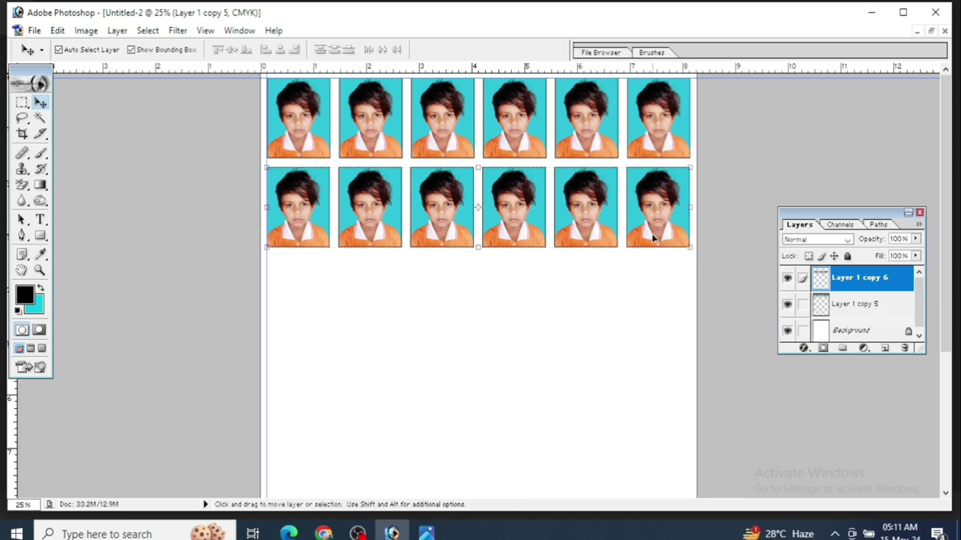
# - Open the print preview for the sheet and set the paper size to A4 in the page setup
pyautogui.click(35, 31)
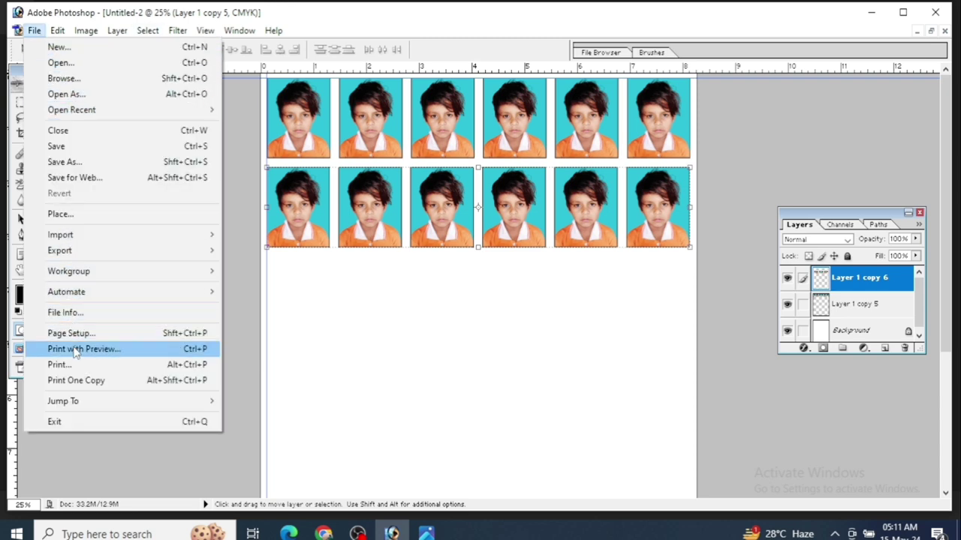
pyautogui.click(75, 350)
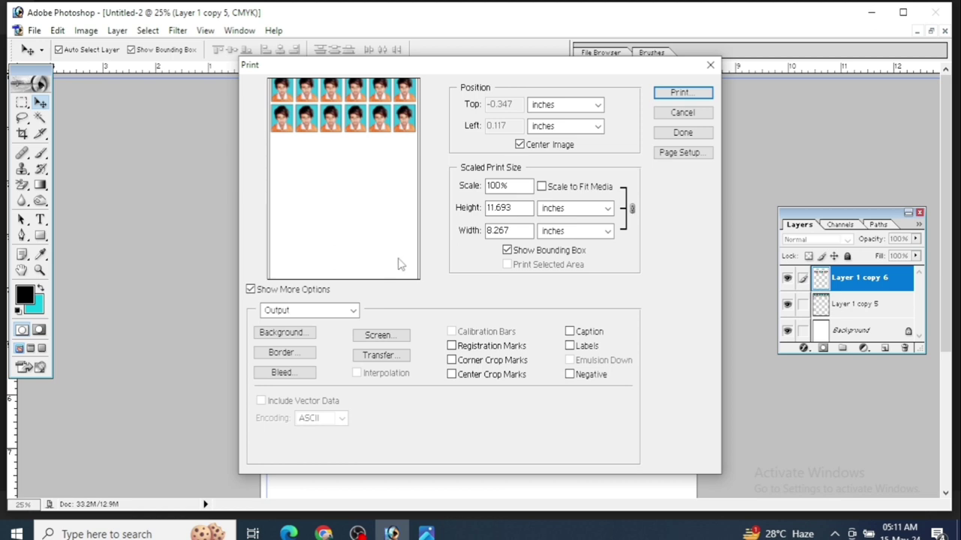
pyautogui.click(673, 153)
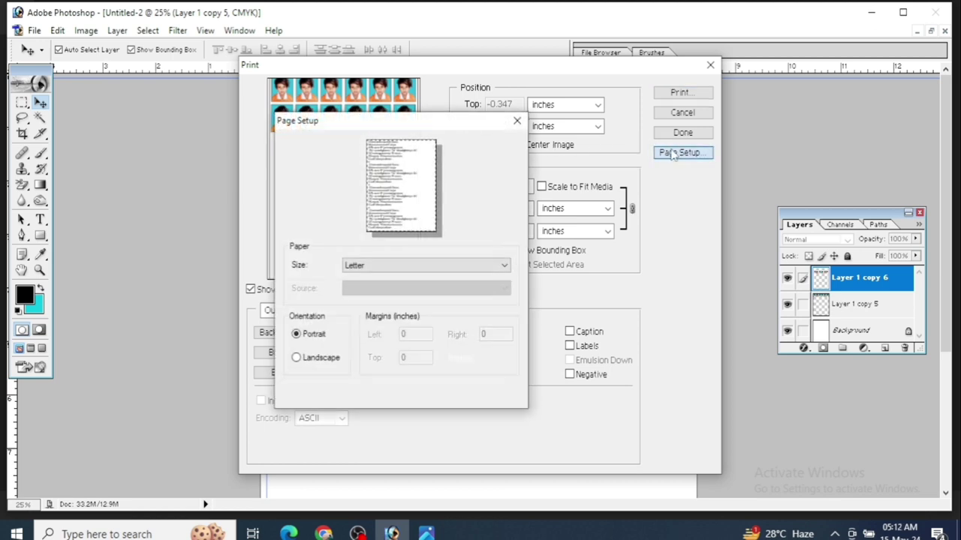
pyautogui.click(479, 265)
pyautogui.click(435, 288)
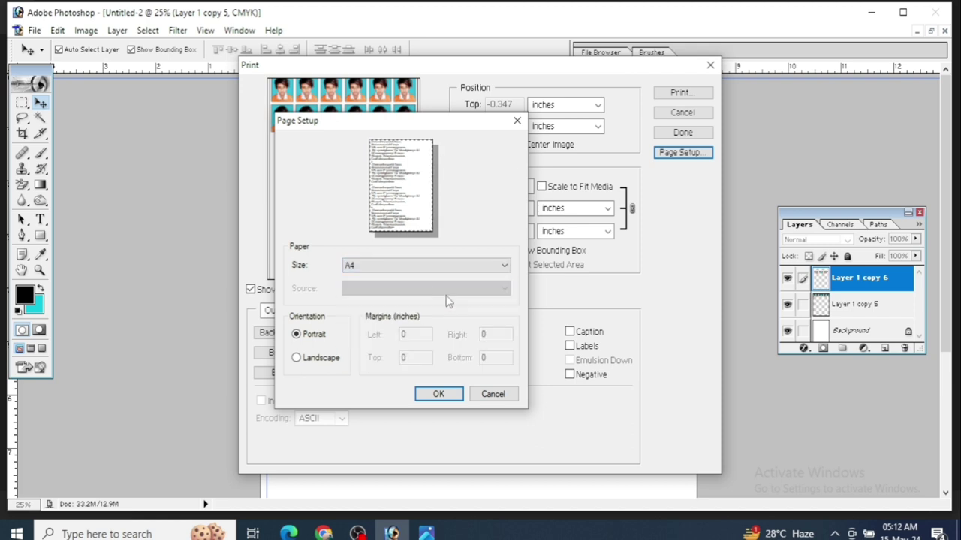
pyautogui.click(441, 395)
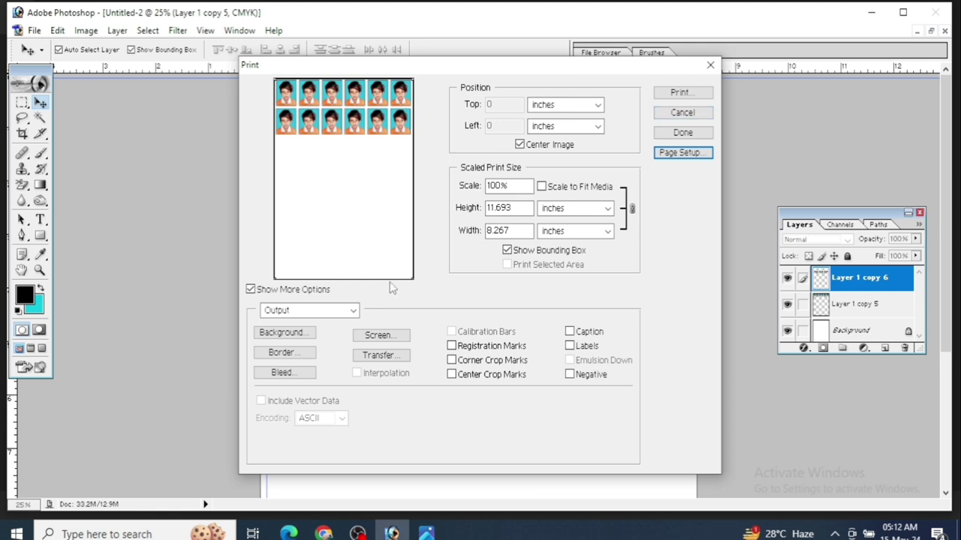
# - Print one copy of the sheet with the Microsoft Print to PDF printer
pyautogui.click(679, 94)
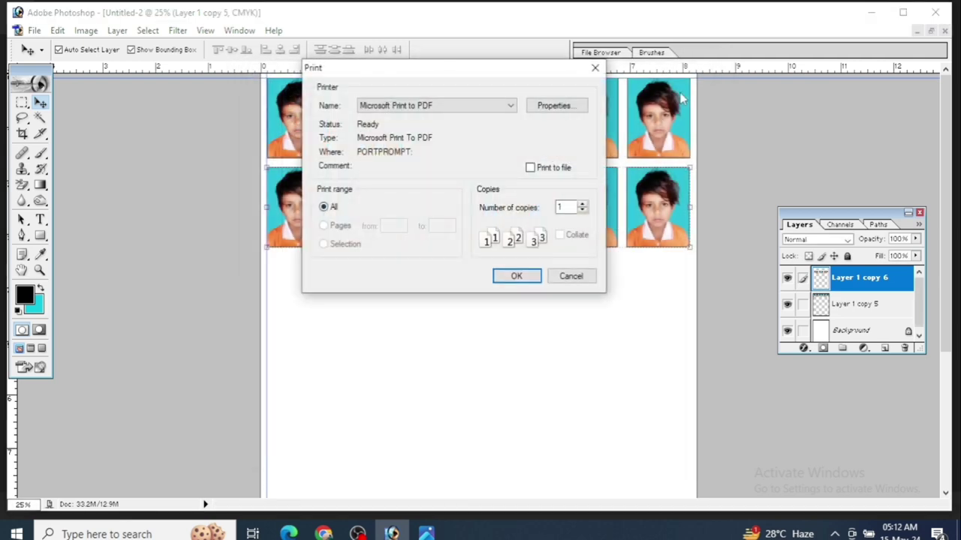
pyautogui.click(511, 105)
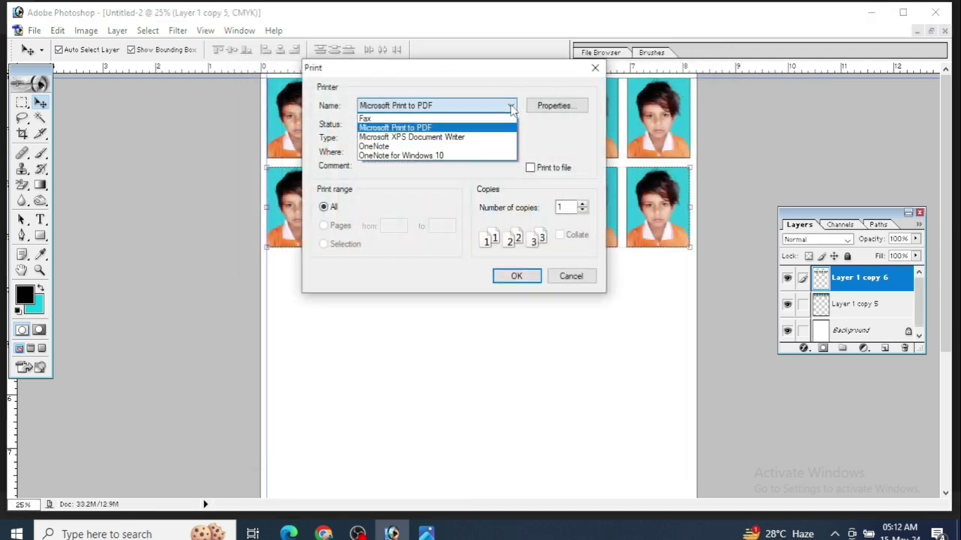
pyautogui.click(463, 132)
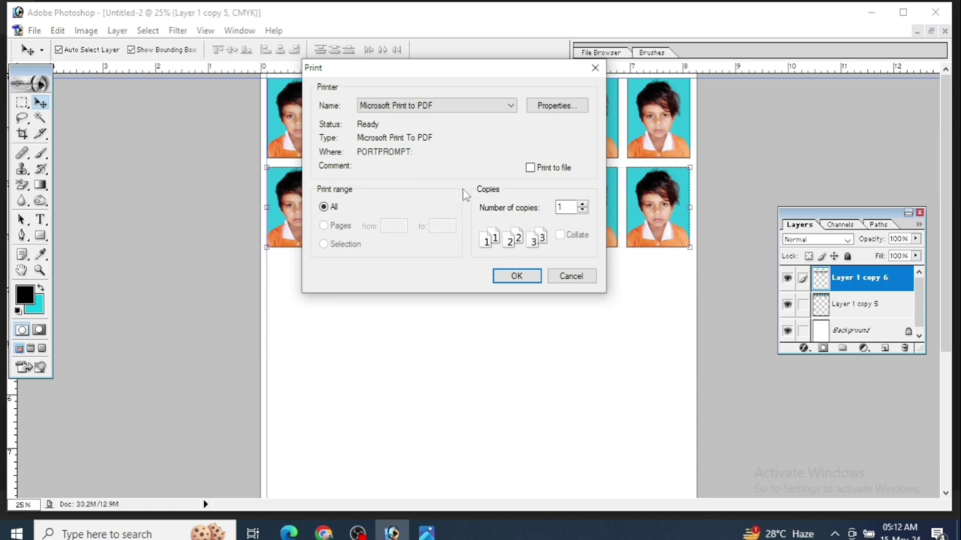
pyautogui.click(514, 277)
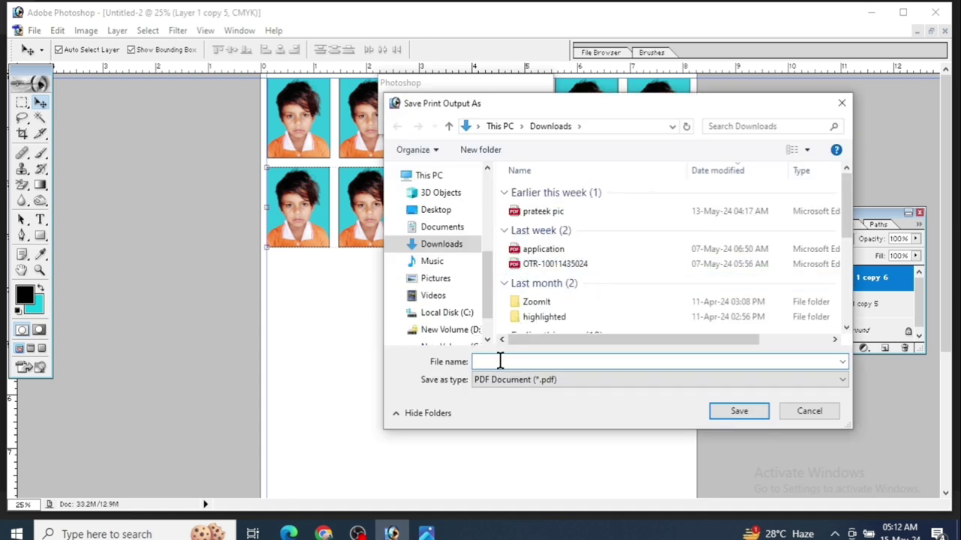
# - Save the print output as a PDF document on the Desktop, named with the boy's first name followed by "pic pdf"
pyautogui.write('pra')
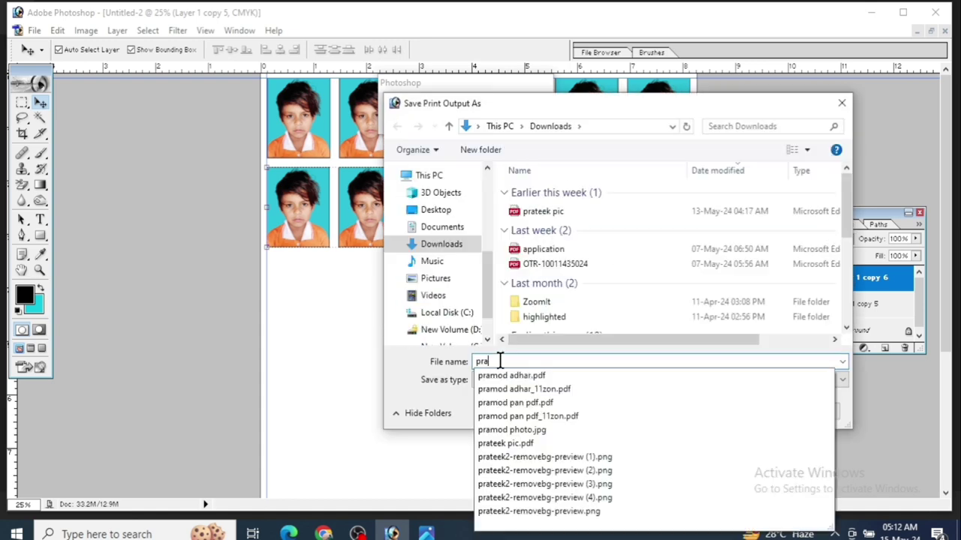
pyautogui.write('teek')
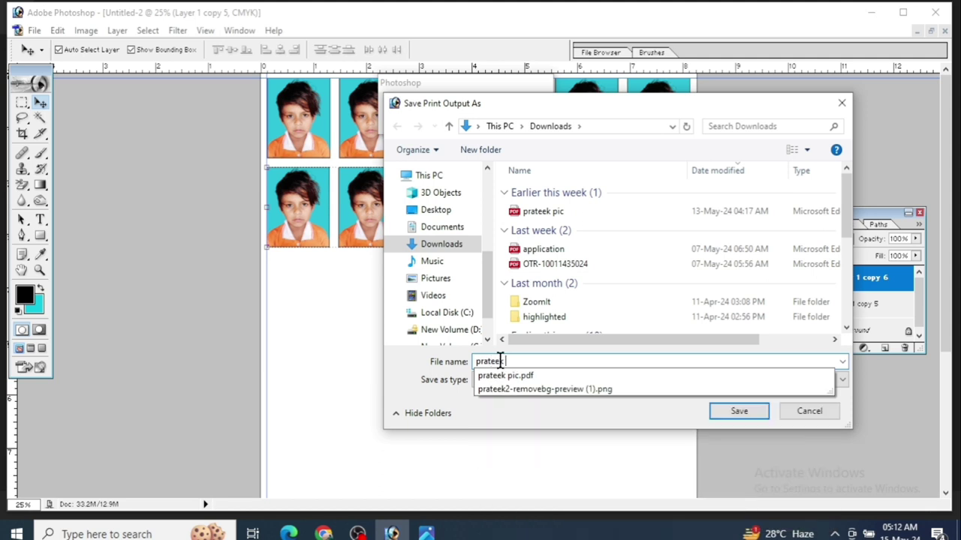
pyautogui.write(' p')
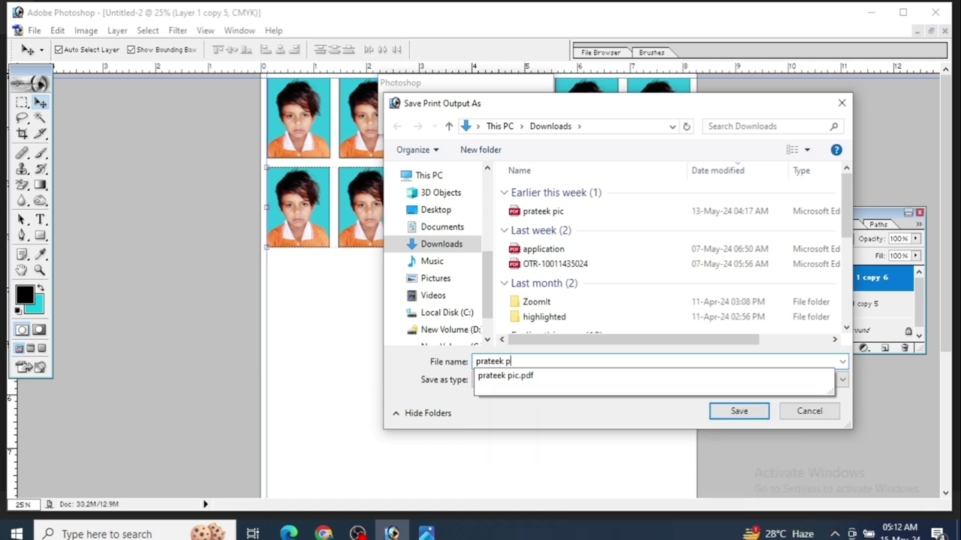
pyautogui.write('ic')
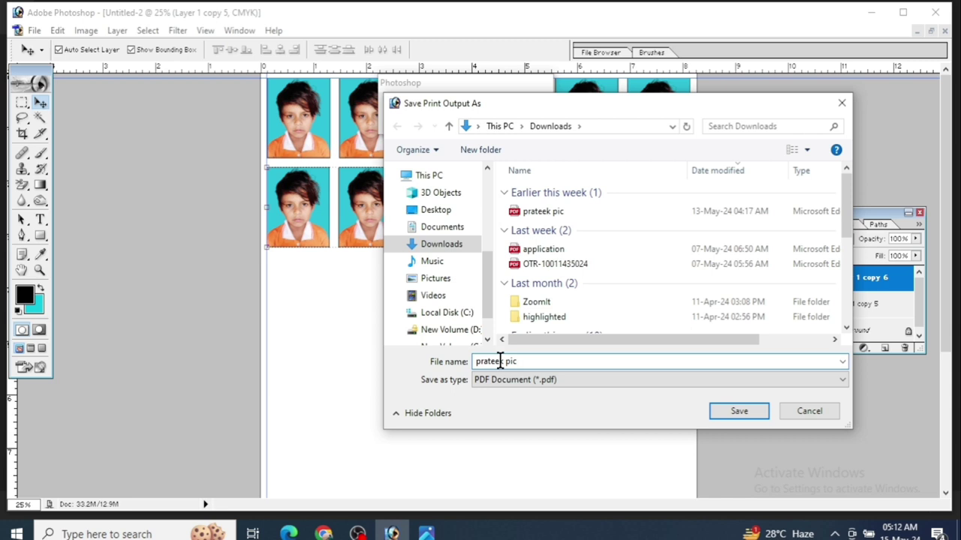
pyautogui.write(' pdf')
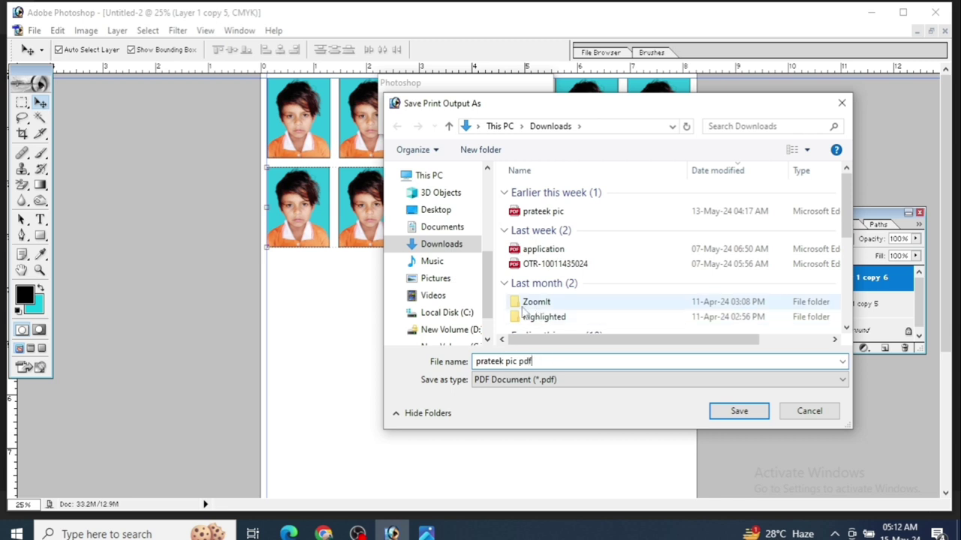
pyautogui.click(434, 210)
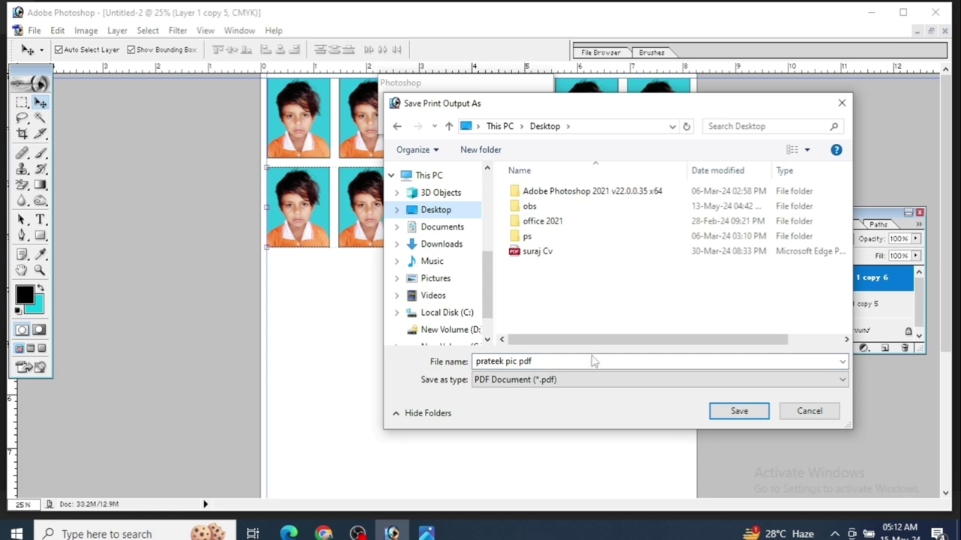
pyautogui.click(740, 410)
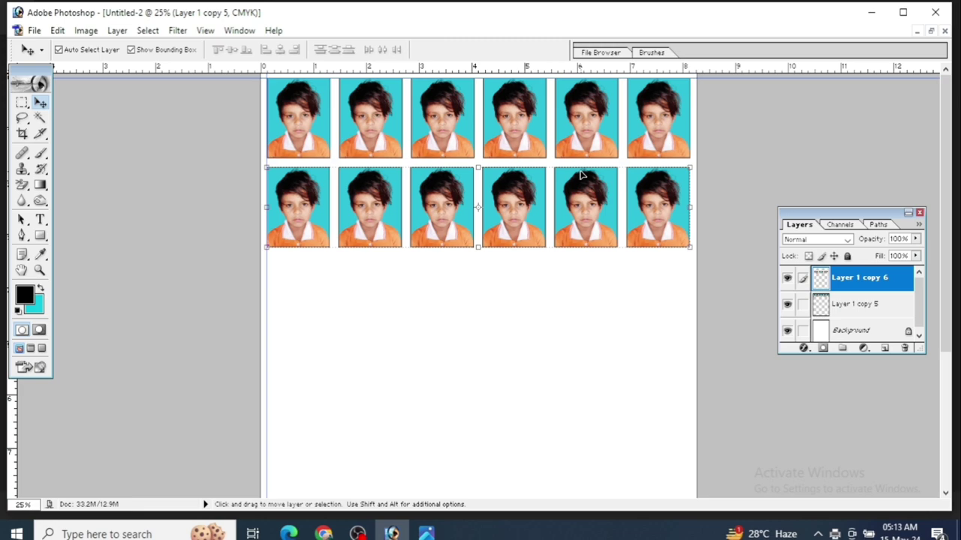
# - Minimize the open windows and open the saved PDF from the desktop to check the printed photo layout
pyautogui.click(867, 14)
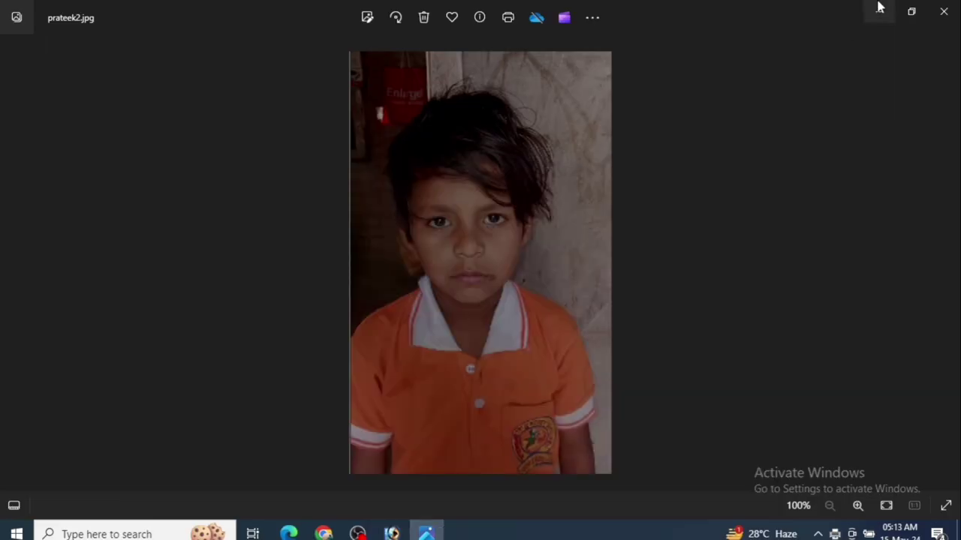
pyautogui.click(878, 9)
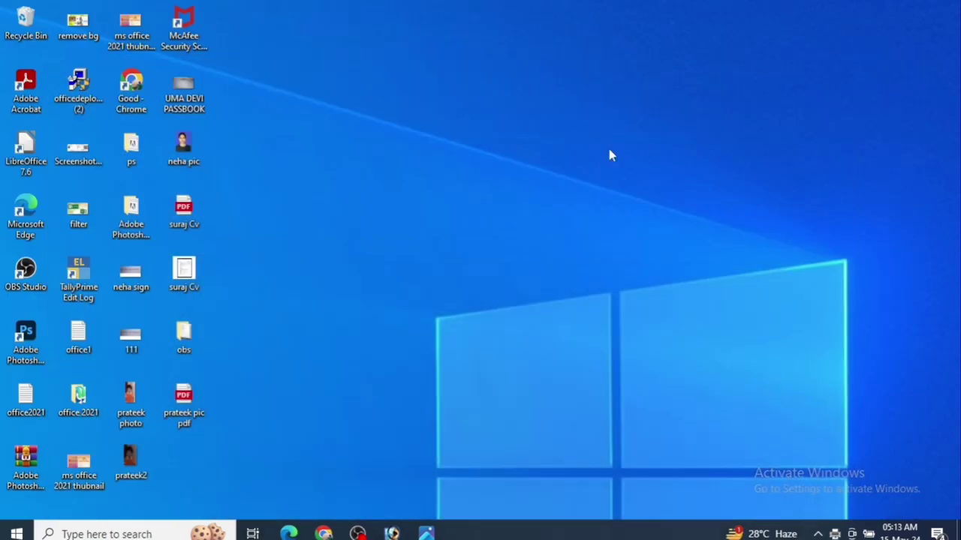
pyautogui.doubleClick(183, 418)
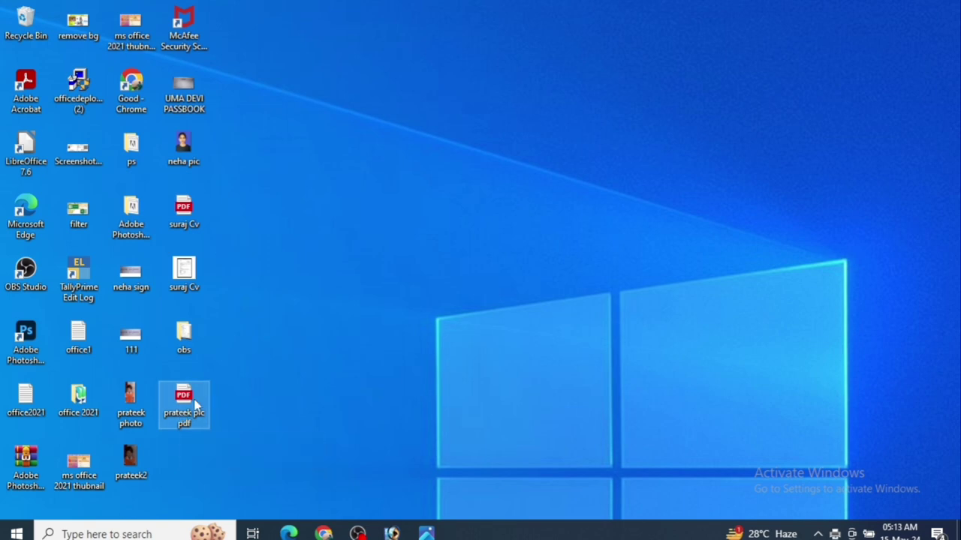
pyautogui.doubleClick(196, 409)
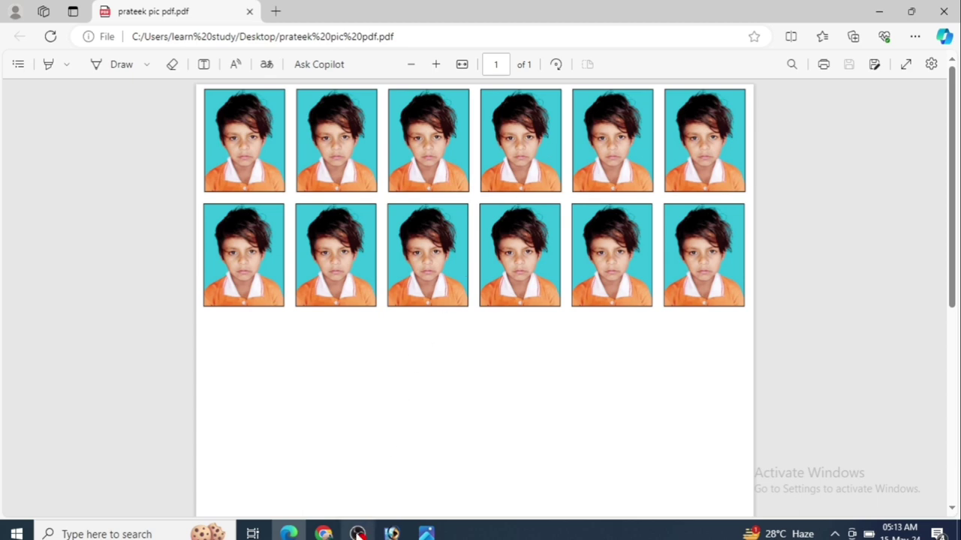
pyautogui.moveTo(358, 533)
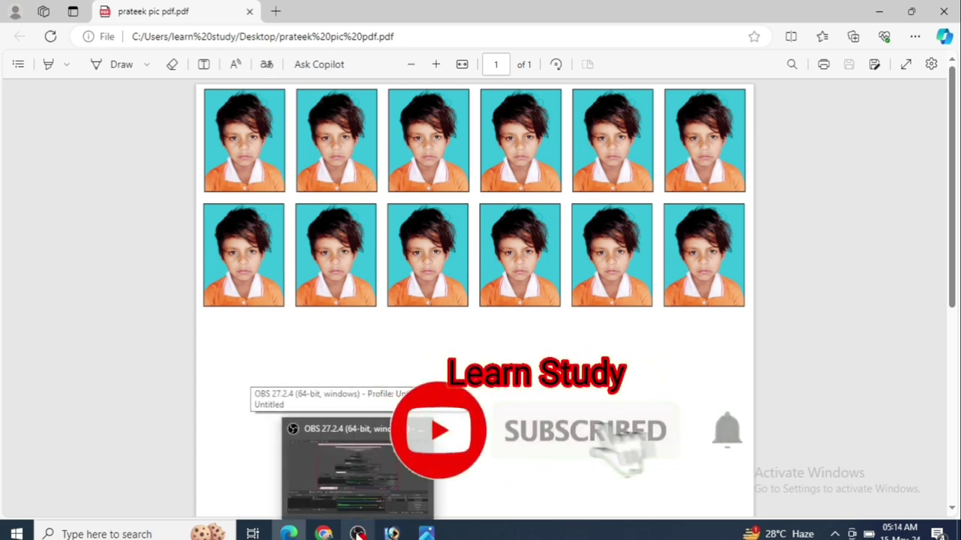